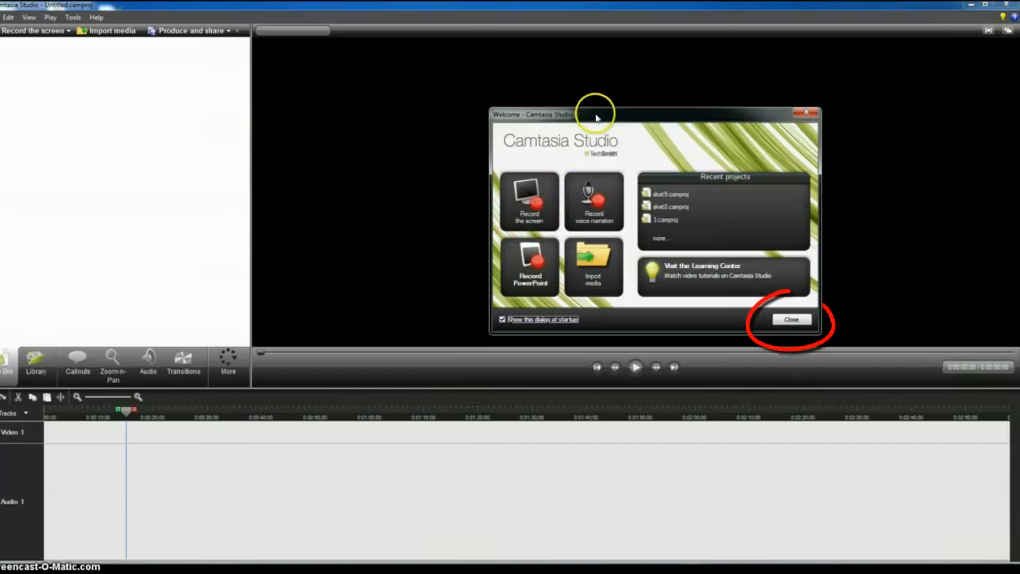
- Dismiss the welcome dialog, open the screen recorder and switch the recording area to Custom
click(790, 319)
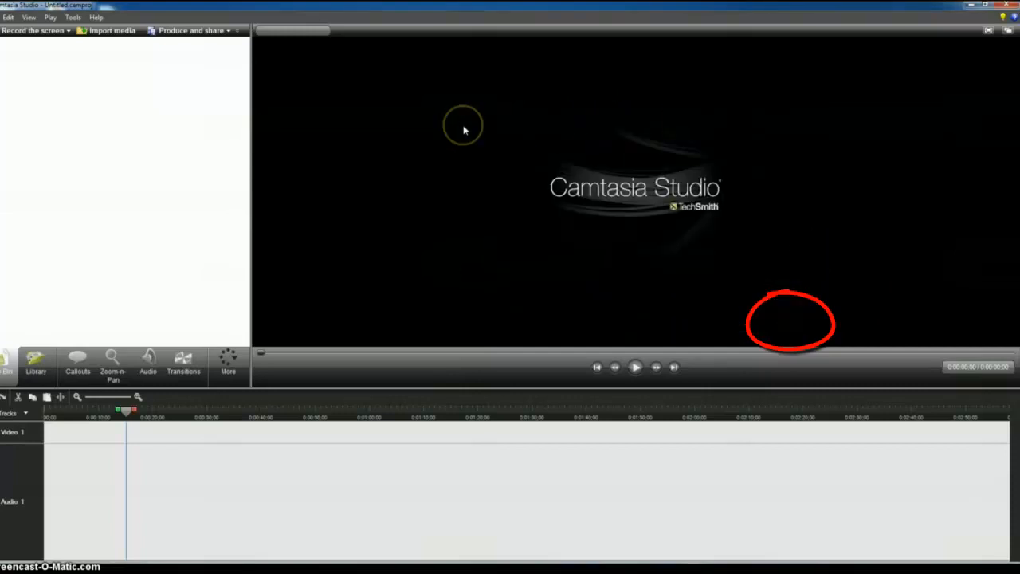
click(10, 35)
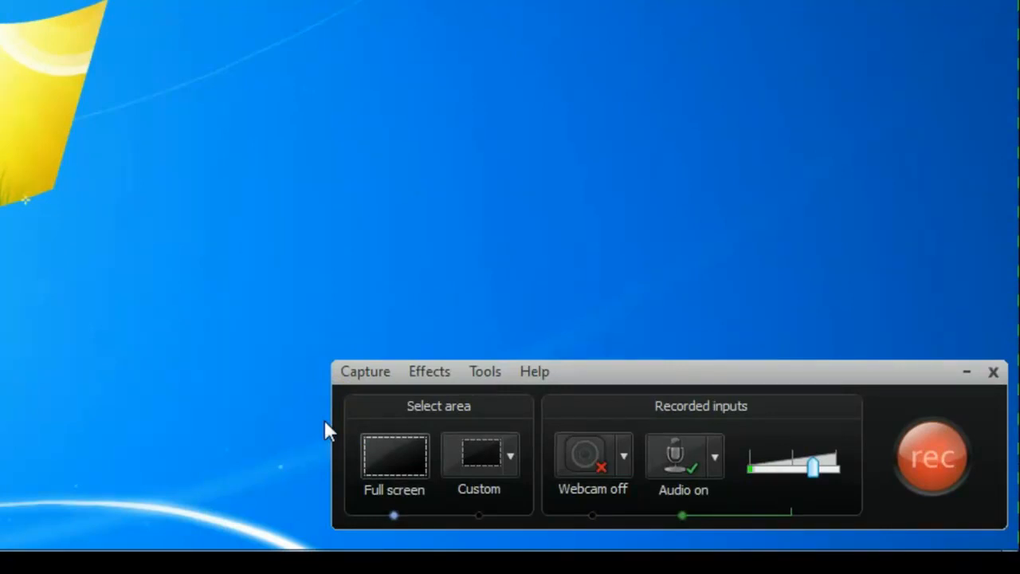
click(490, 462)
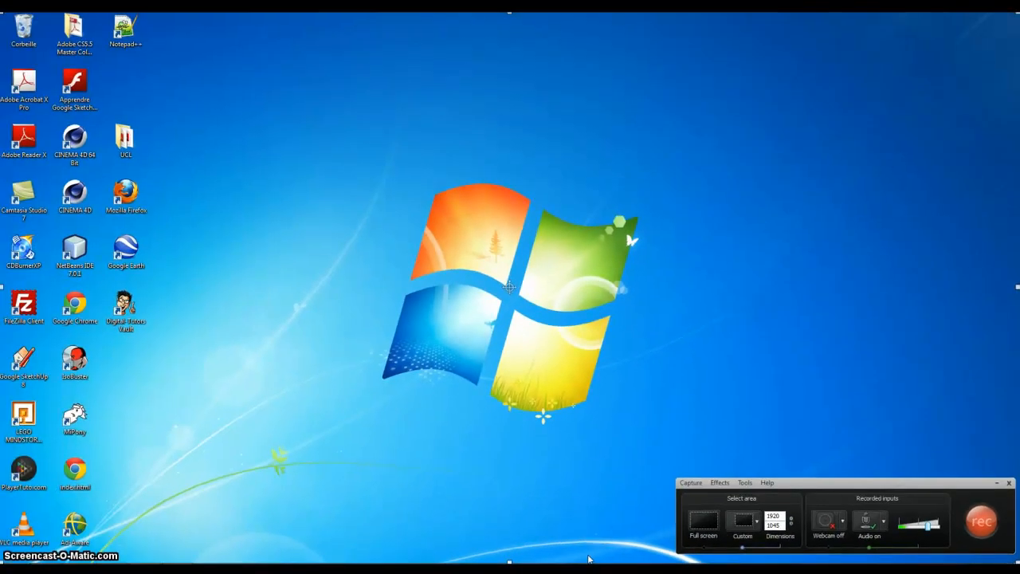
- Open Google Chrome from the desktop and maximize its window as the content to record
click(75, 470)
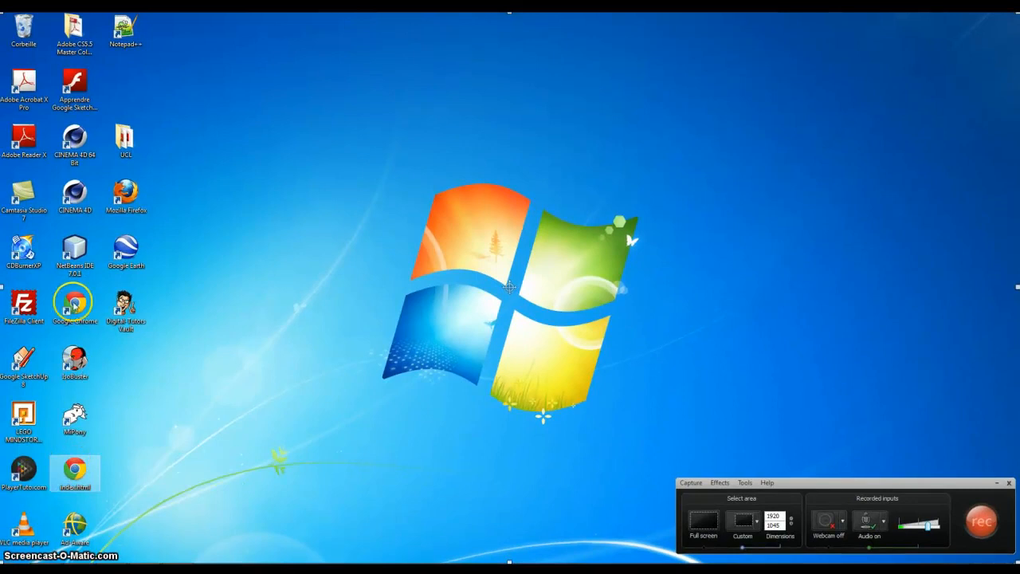
double_click(76, 317)
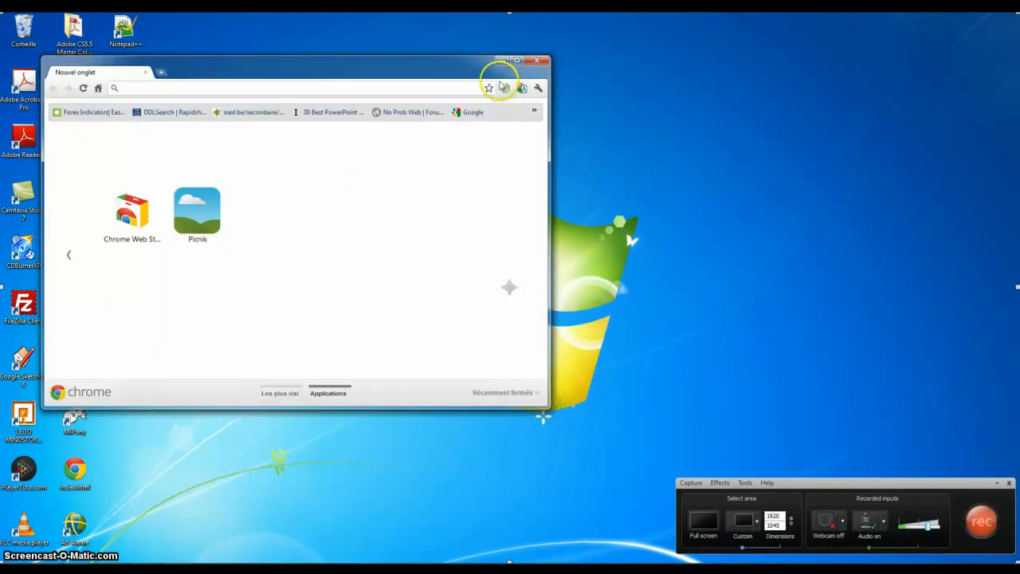
click(516, 61)
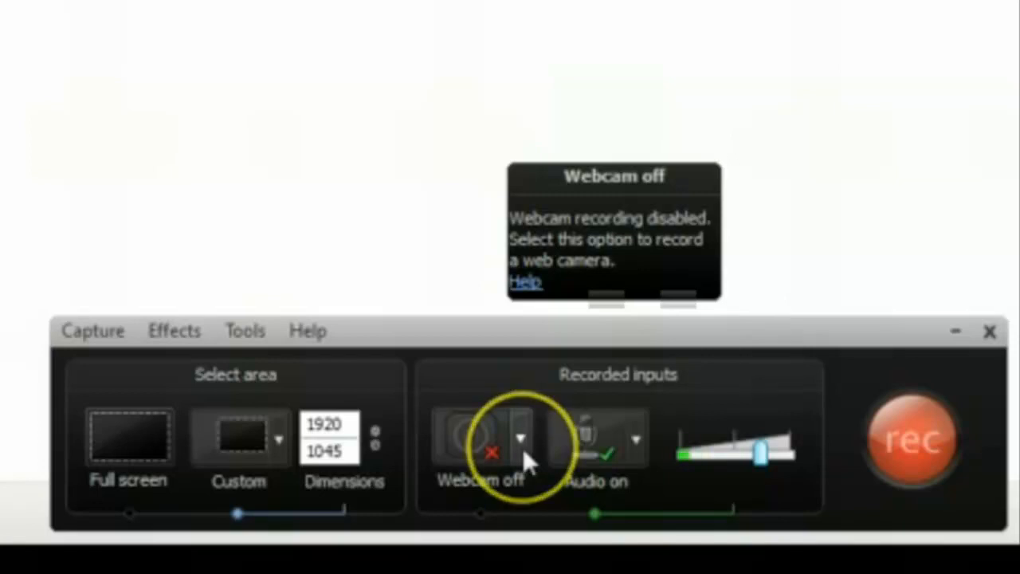
- Review the recorder's audio source options and the capture commands with their record and stop shortcuts
click(637, 436)
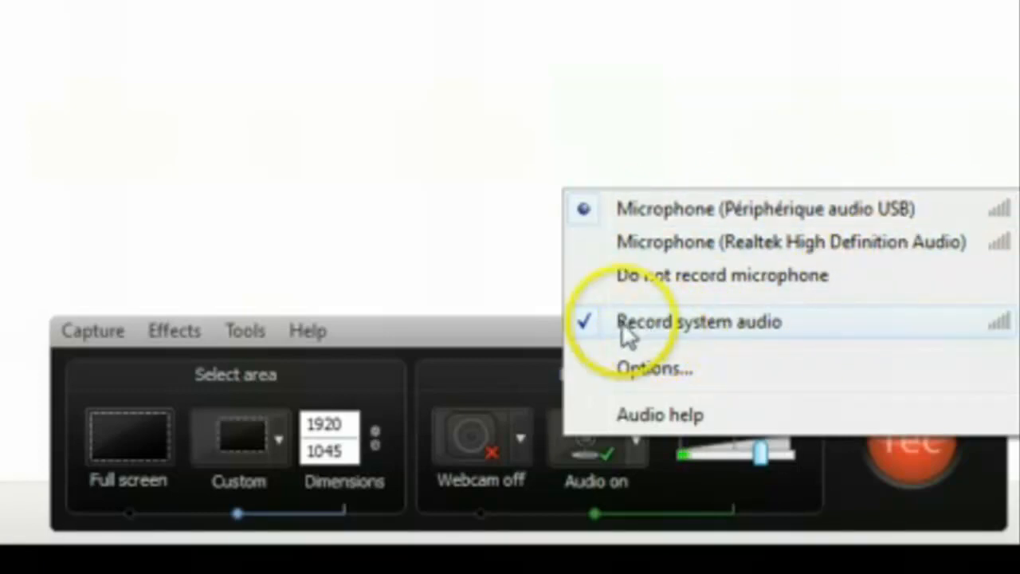
click(470, 317)
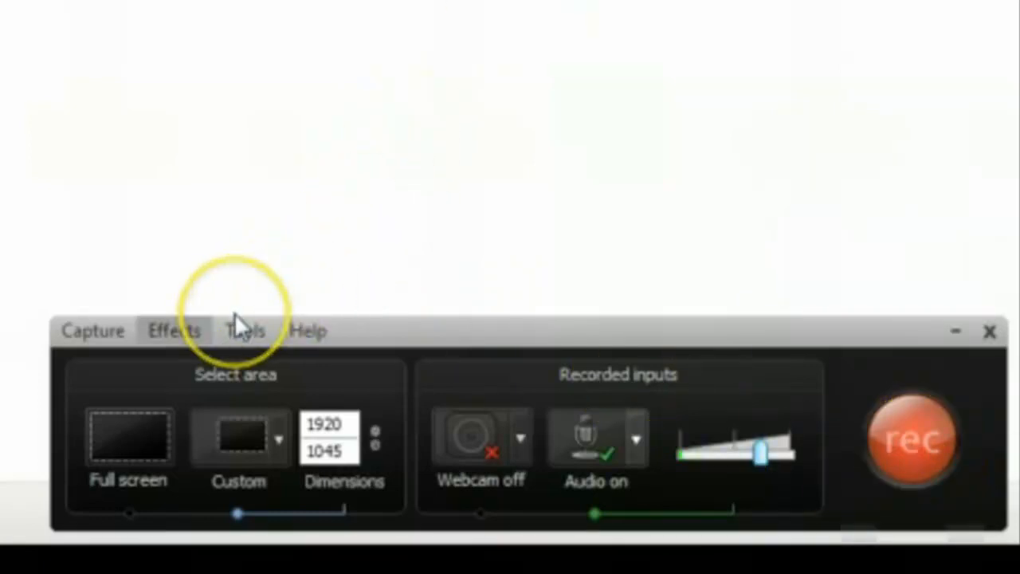
key(Down)
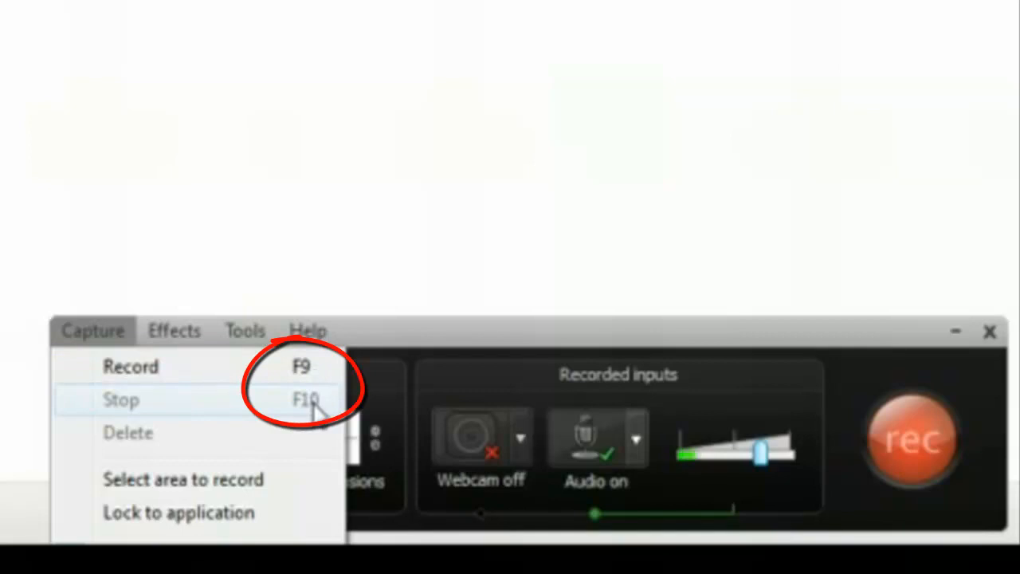
click(347, 337)
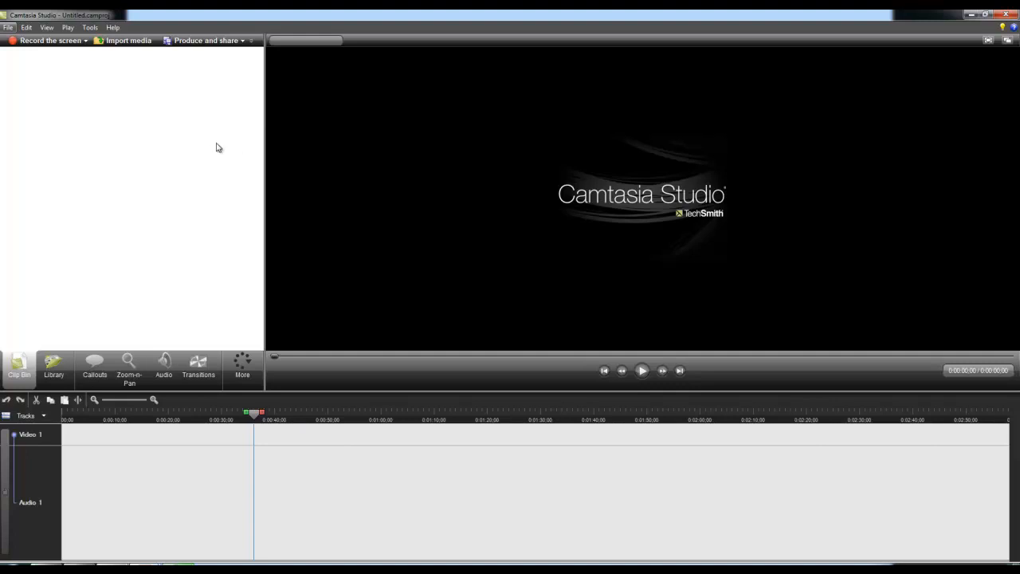
- Create a new project and browse to the Word 2010 folder inside Camtasia Studio for media to import
click(9, 27)
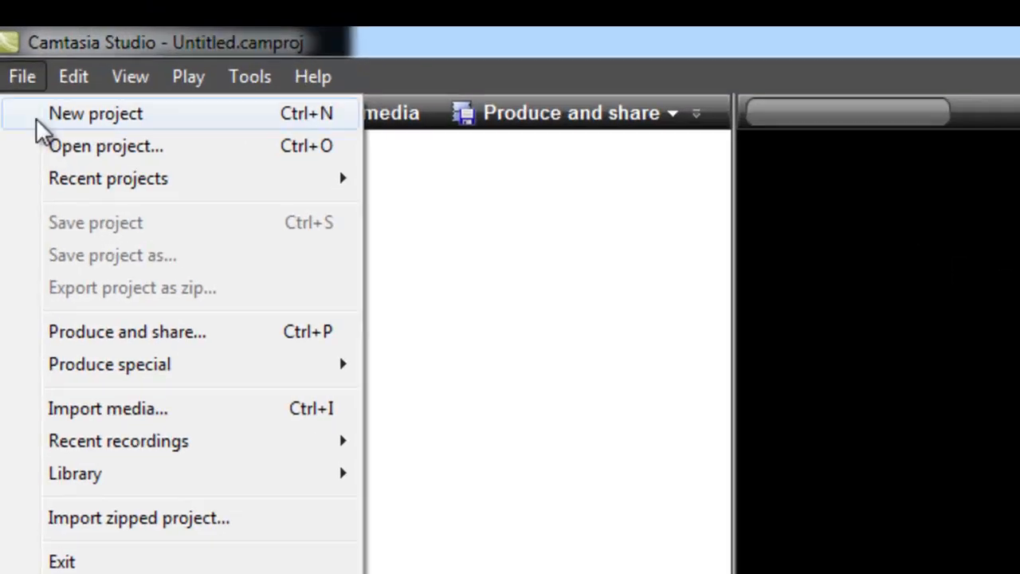
click(36, 118)
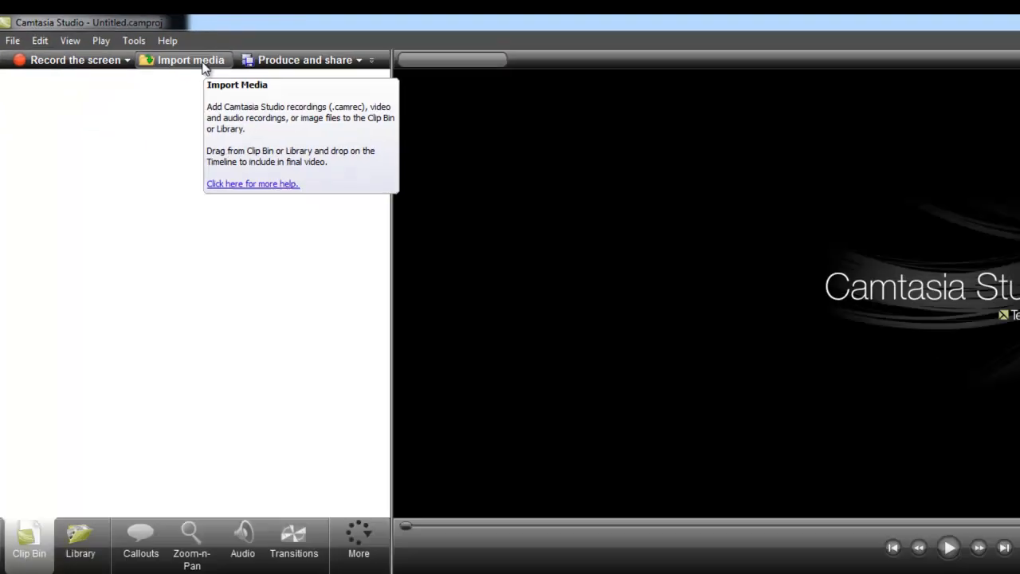
click(368, 115)
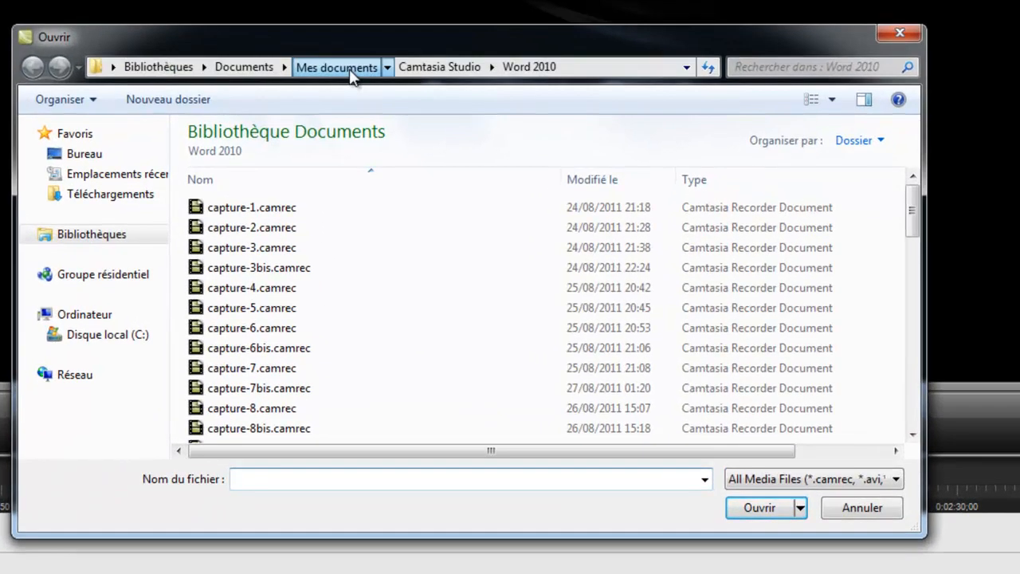
click(350, 68)
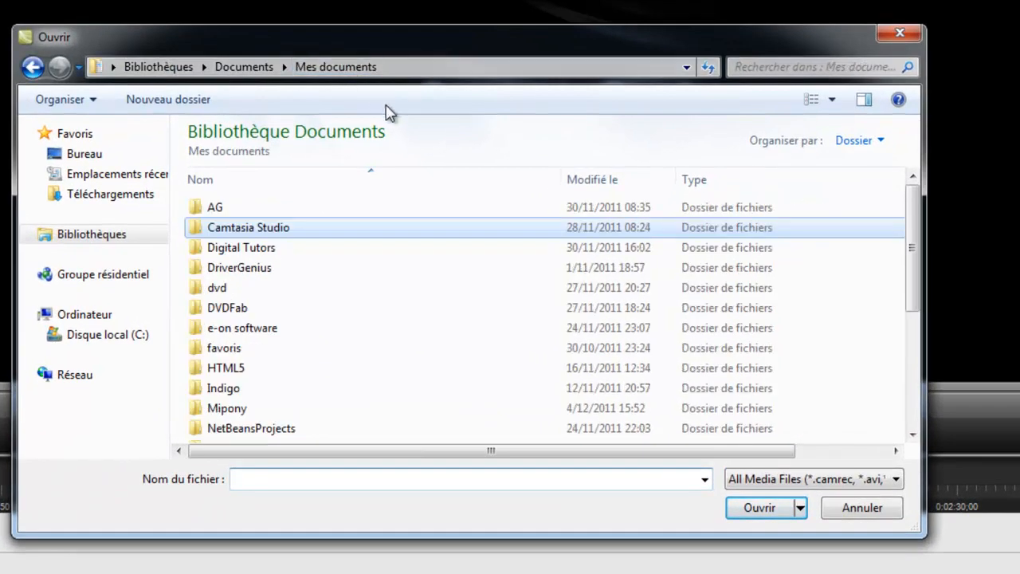
double_click(276, 231)
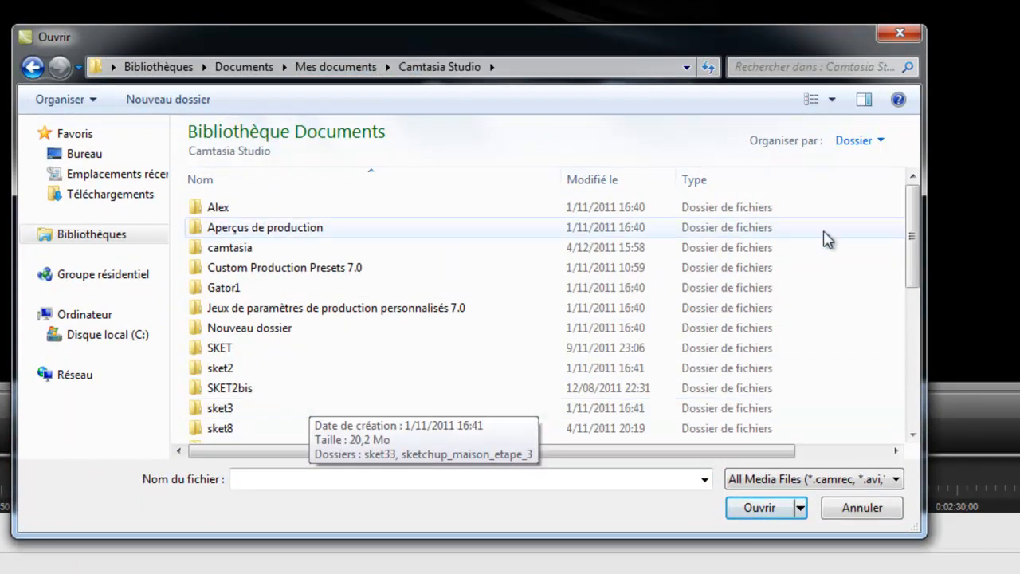
drag(911, 205, 914, 326)
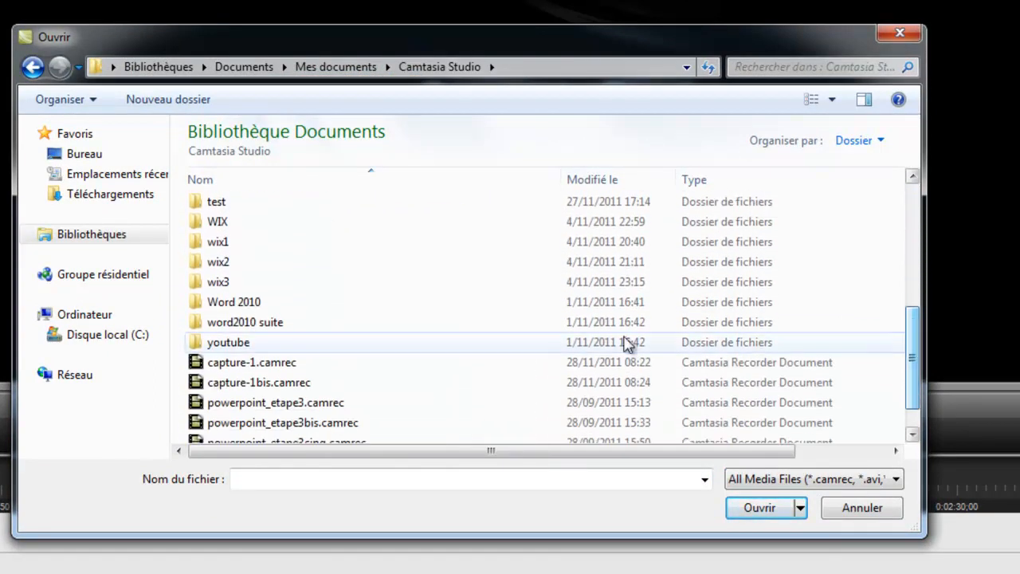
click(239, 306)
double_click(239, 309)
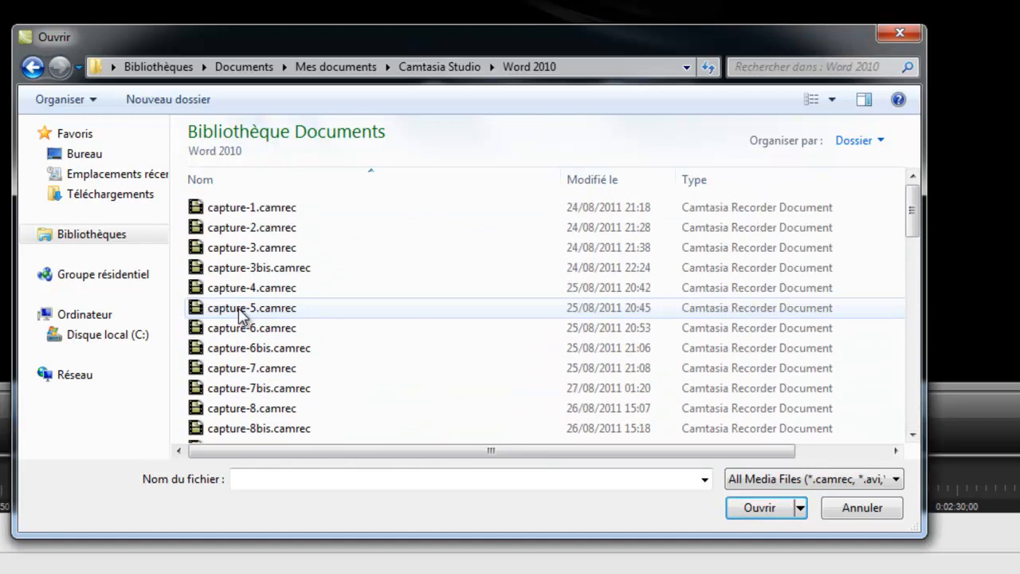
- Import the four recordings capture-11.camrec through capture-14.camrec into the Clip Bin
drag(916, 223, 915, 291)
click(291, 211)
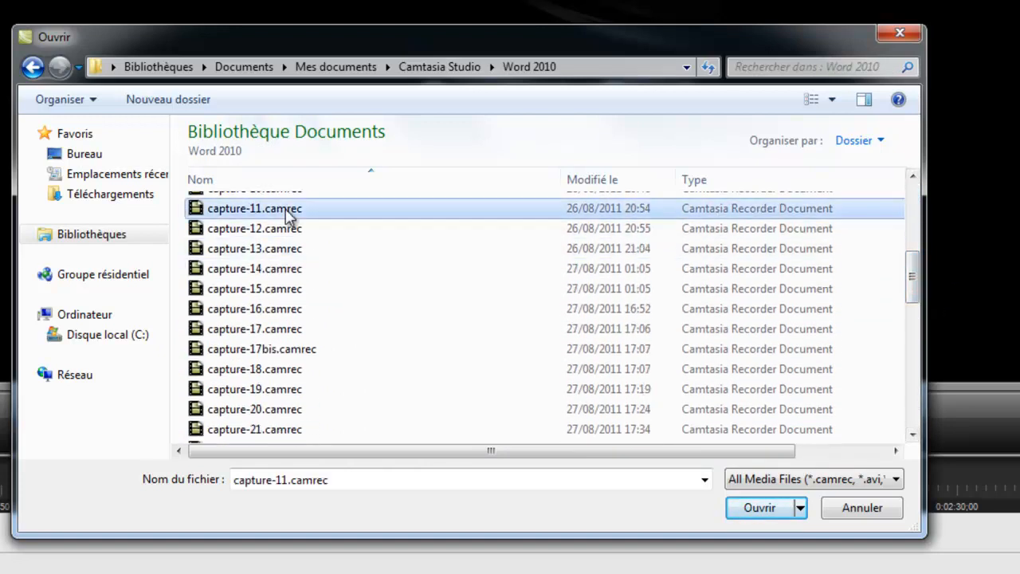
shift+click(274, 273)
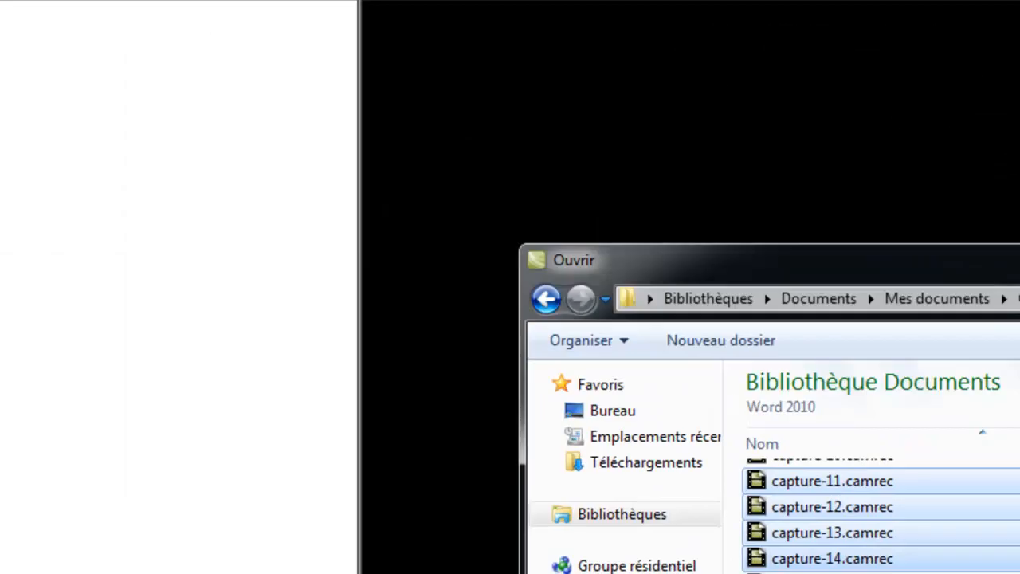
click(1019, 572)
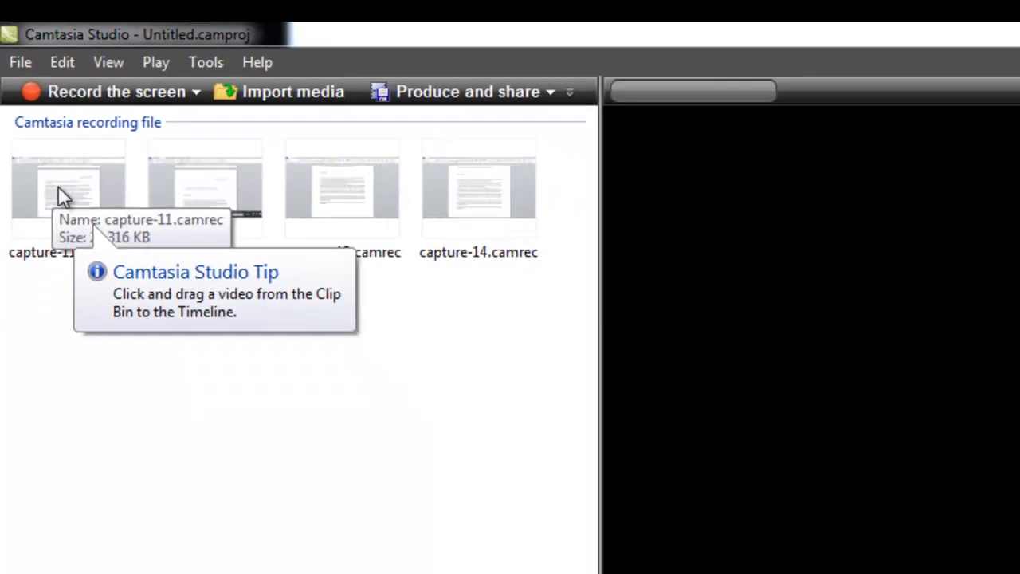
- Add capture-11.camrec to the start of the timeline with editing dimensions of 1280 x 720 (YouTube & HD)
drag(64, 227, 70, 447)
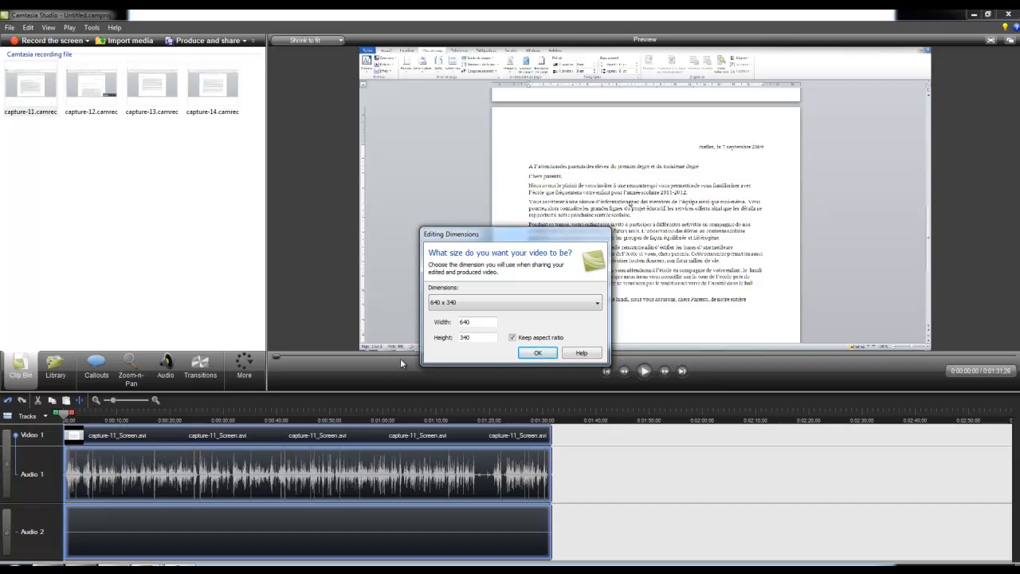
drag(471, 236, 573, 181)
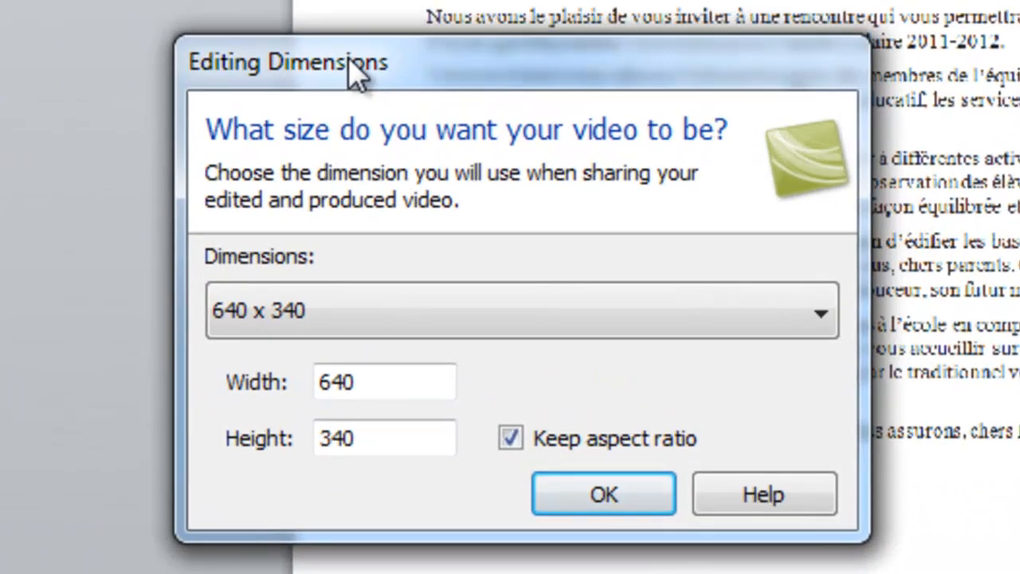
click(823, 327)
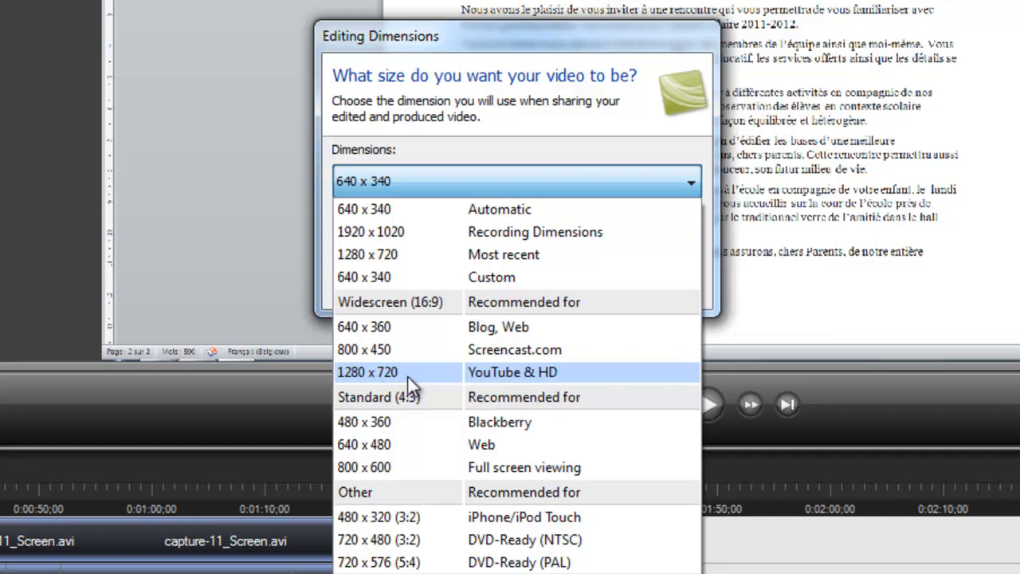
click(408, 377)
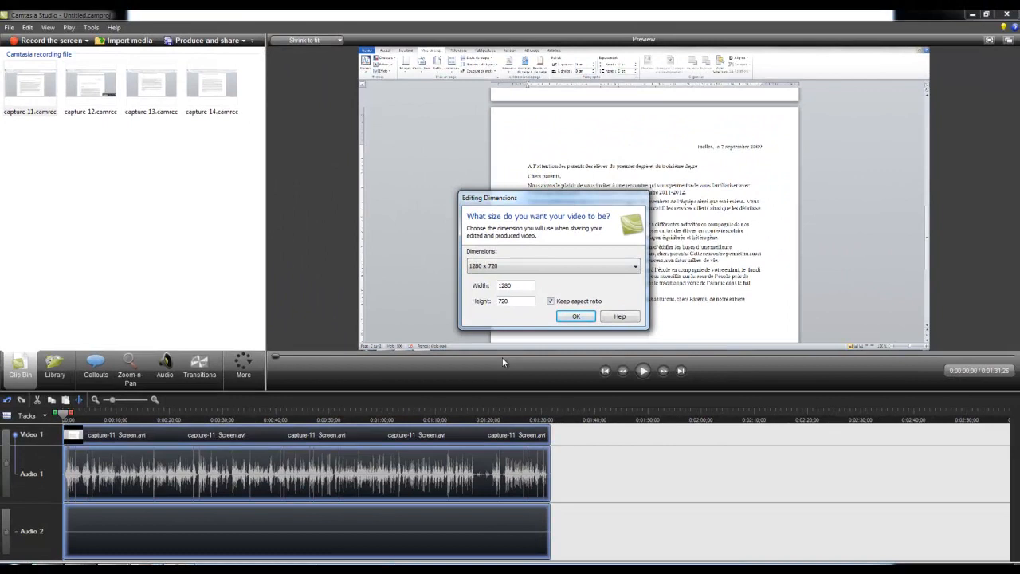
click(576, 317)
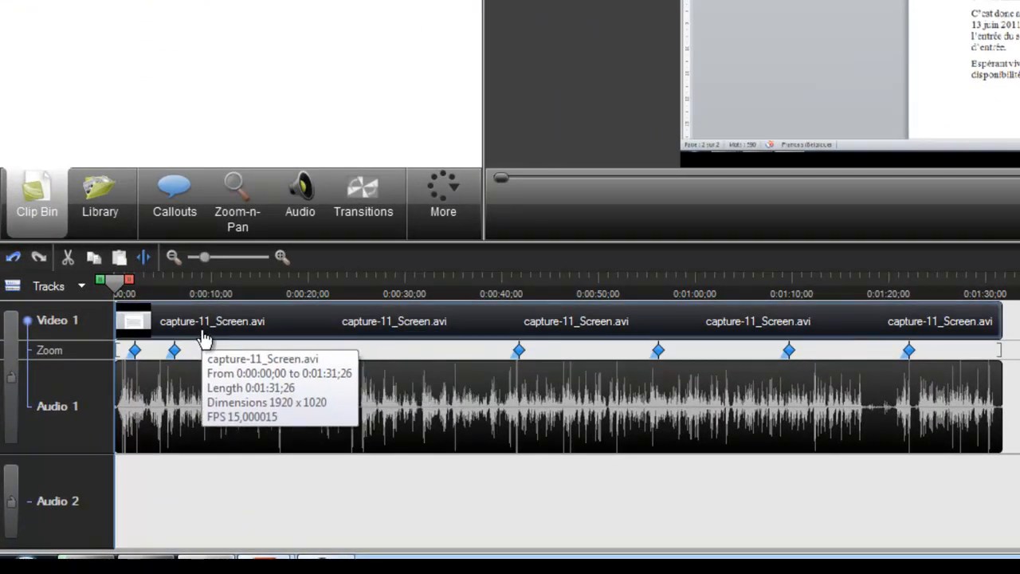
- Preview the first seconds of the capture-11 clip and return the playhead to the start
click(163, 320)
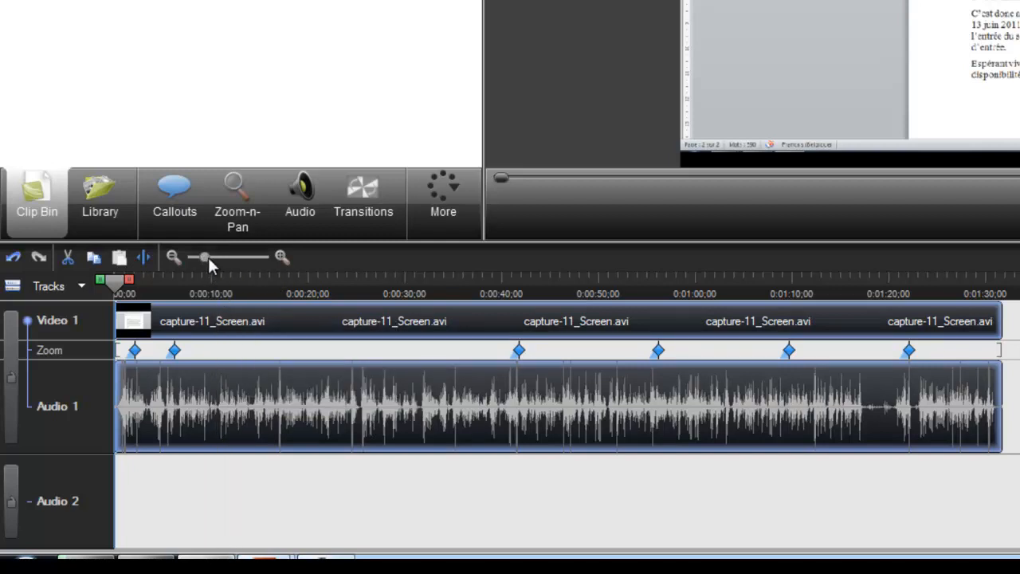
drag(204, 256, 217, 259)
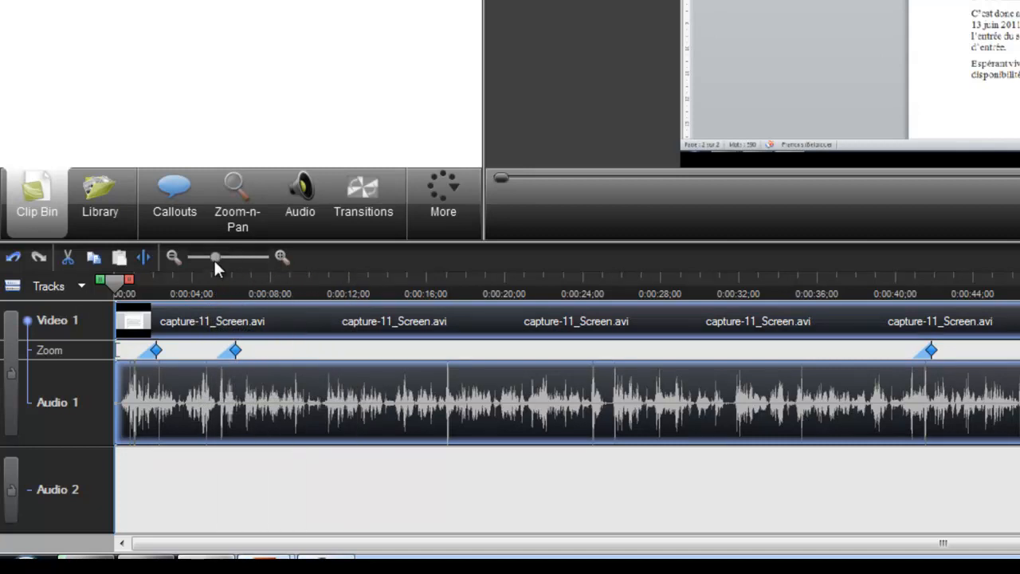
drag(217, 257, 289, 305)
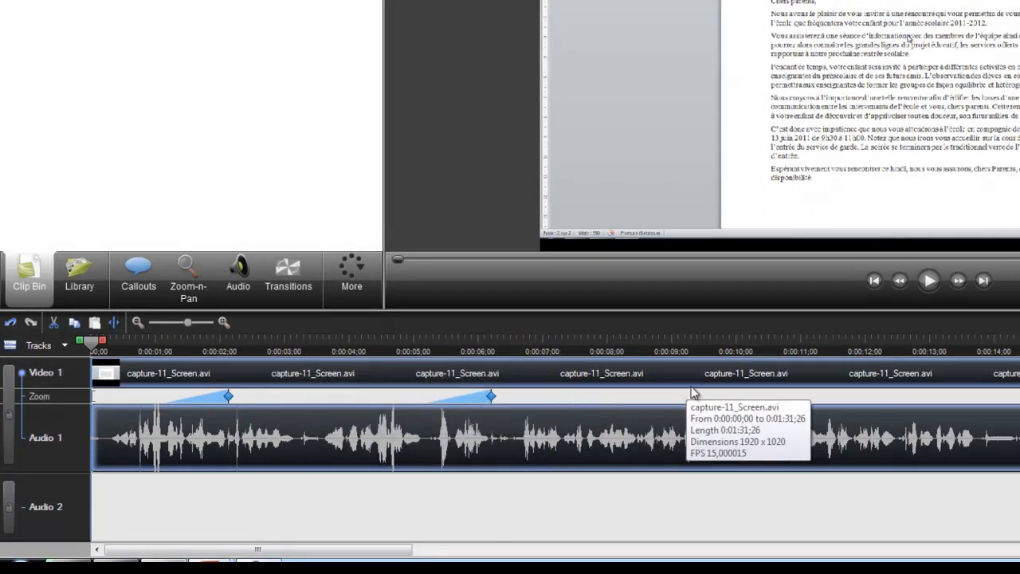
click(929, 284)
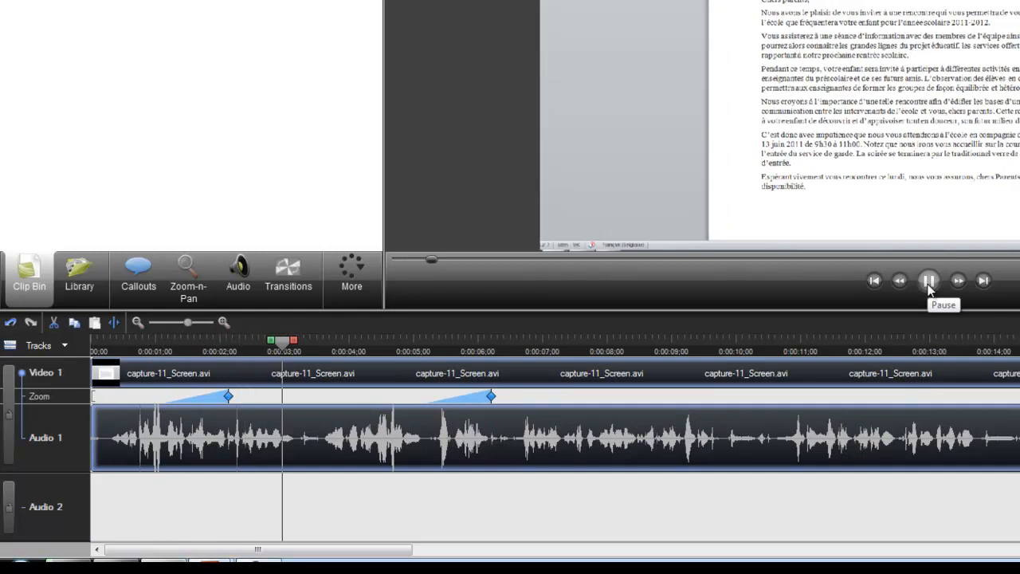
click(929, 283)
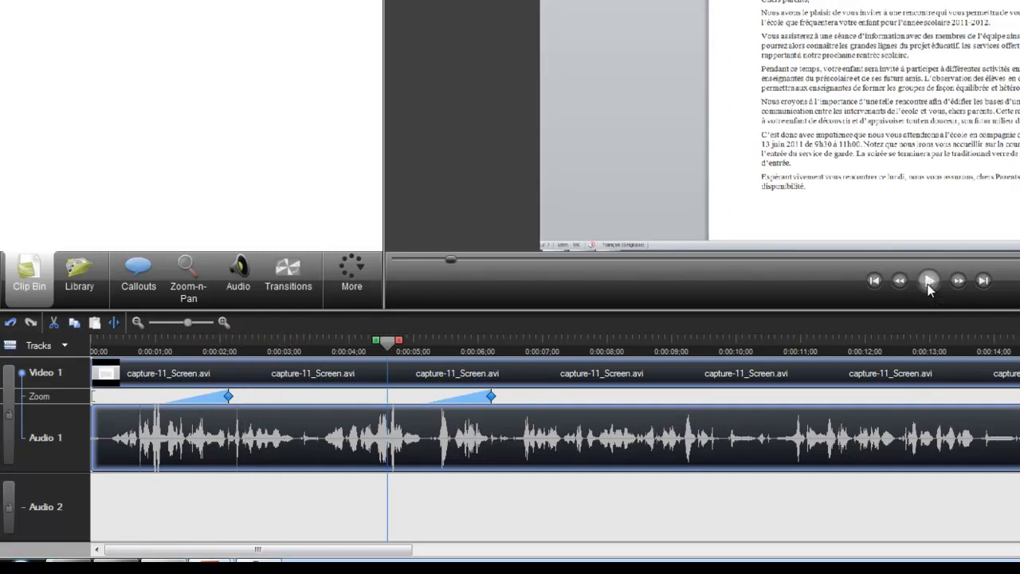
click(874, 281)
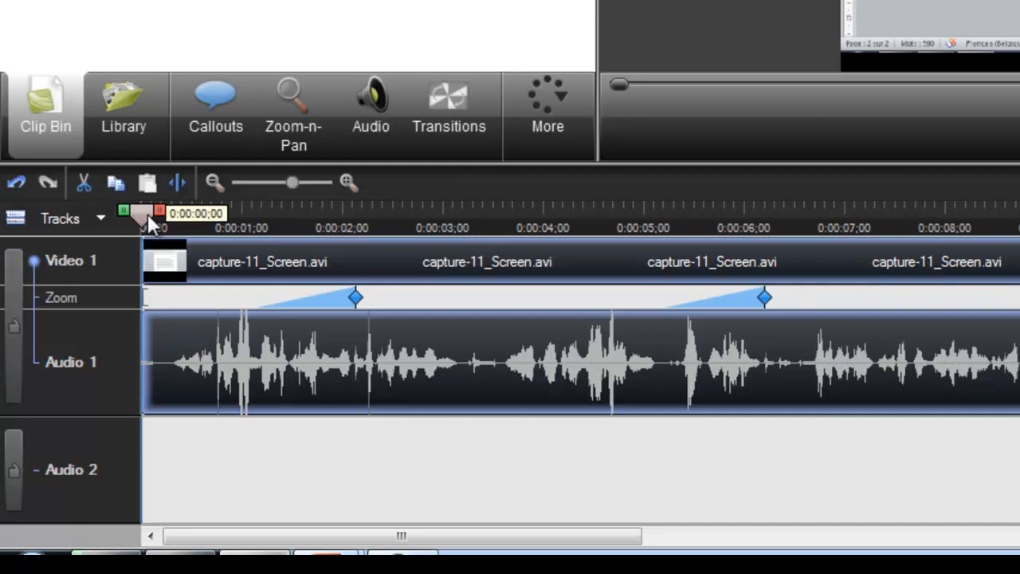
- Split the capture-11 clip at 0:00:02;00 and select each of the two parts in turn
drag(141, 214, 343, 217)
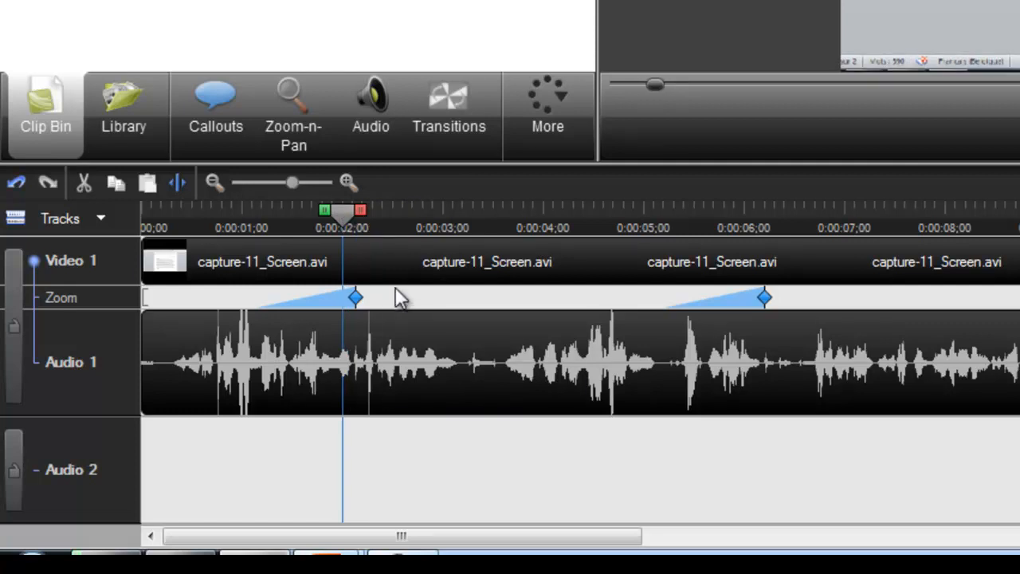
key(s)
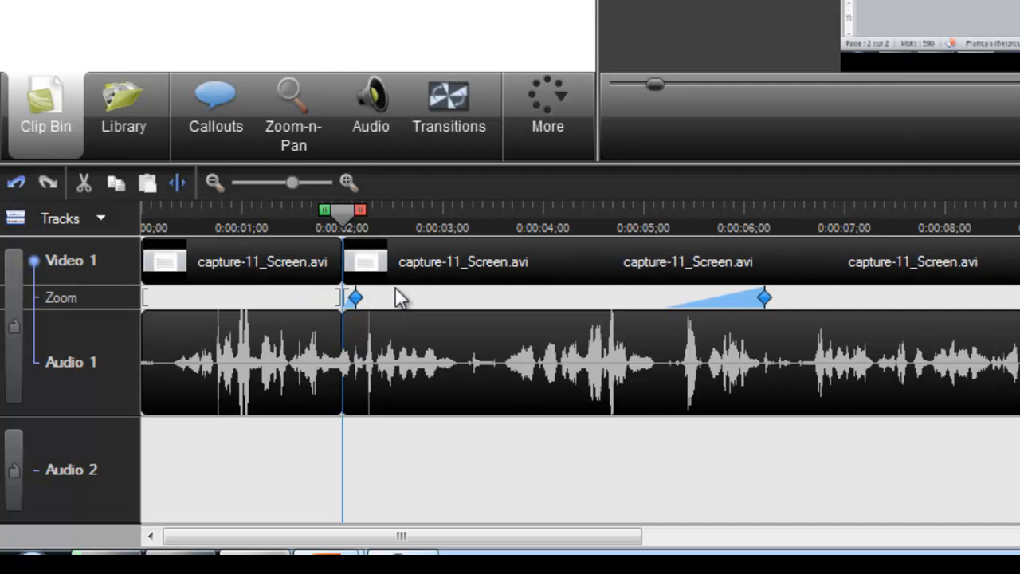
click(244, 274)
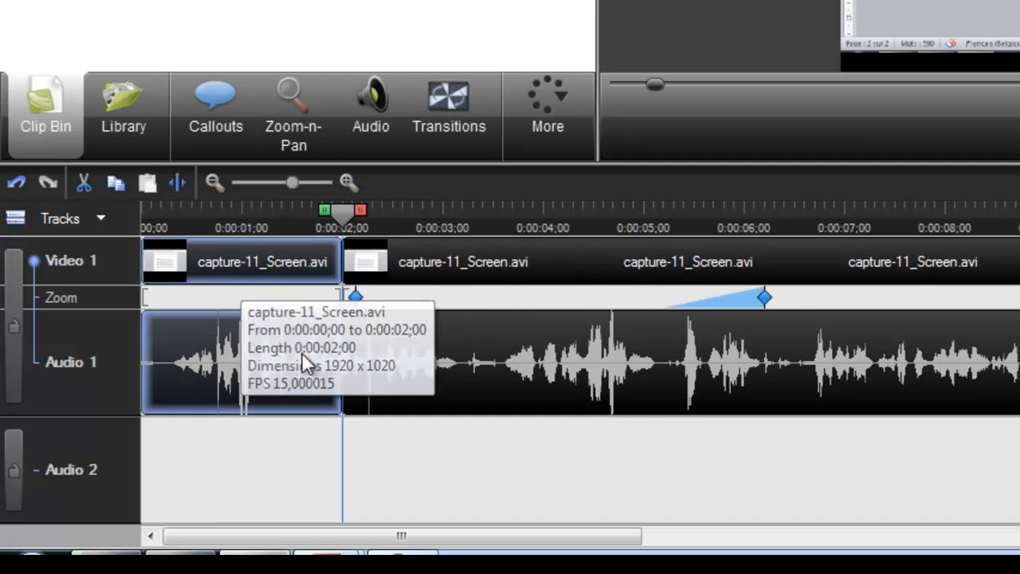
click(550, 271)
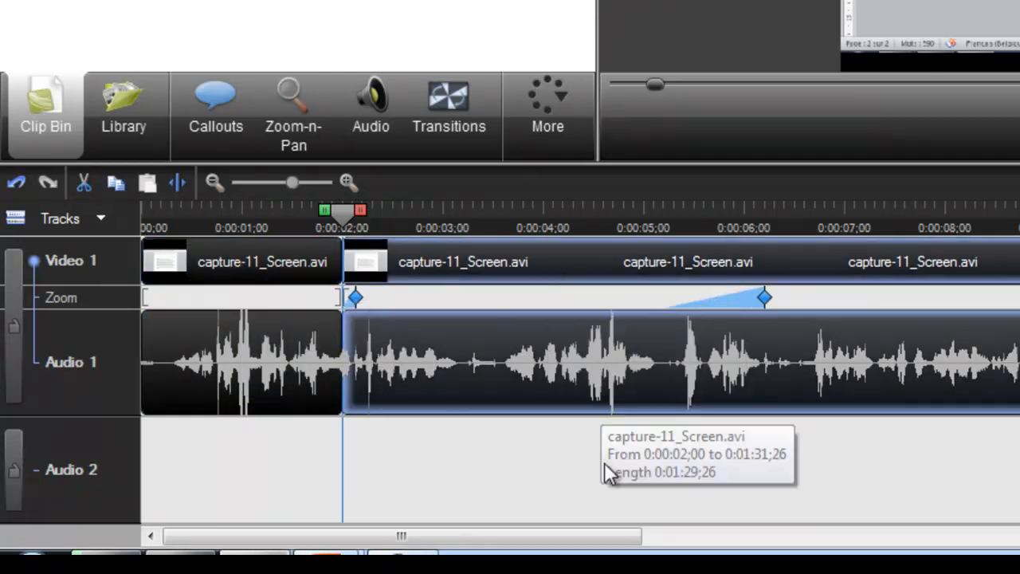
- Remove the first two-second part of the capture-11 clip and delete both zoom keyframes from the remaining clip
click(212, 273)
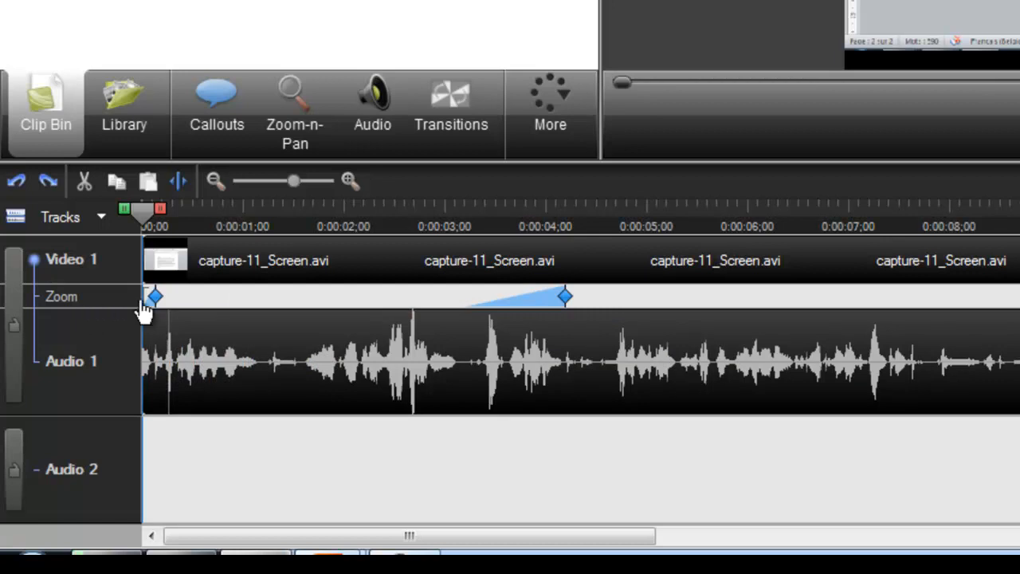
click(157, 301)
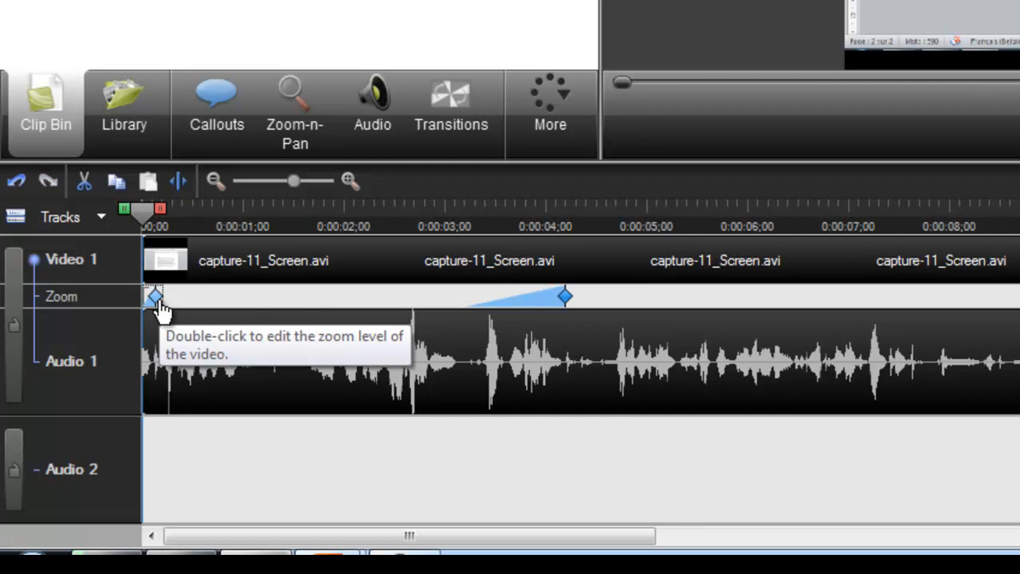
key(Delete)
click(565, 298)
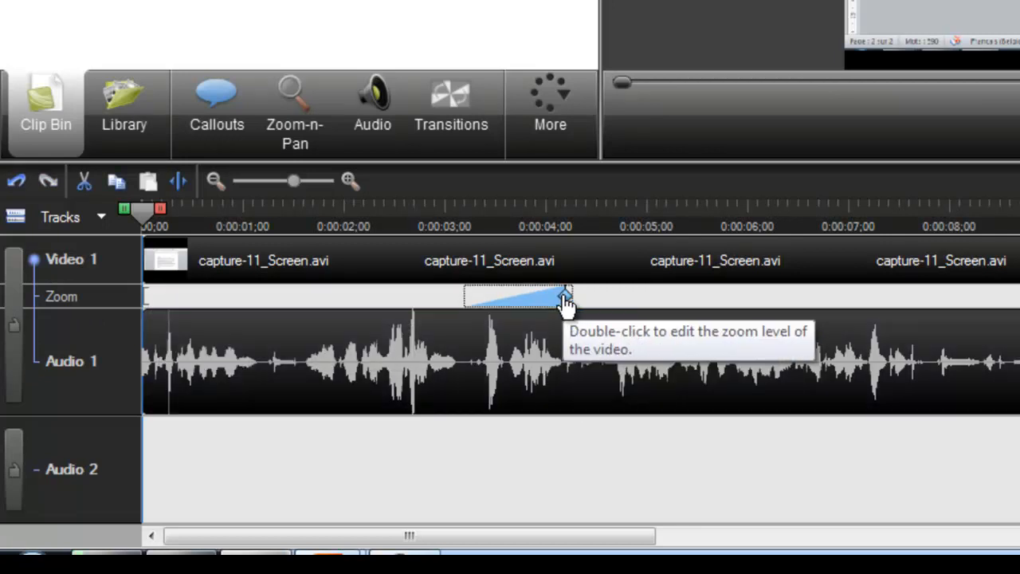
key(Delete)
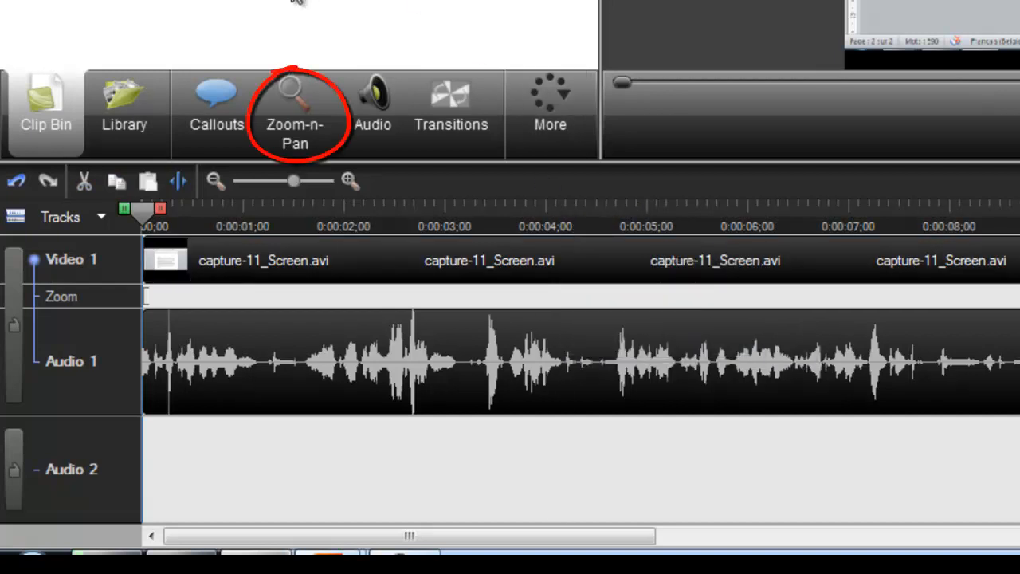
- Add a Zoom-n-Pan keyframe about 2.4 seconds into the clip, framing the Word ribbon's Espacement settings at 360% scale
click(286, 94)
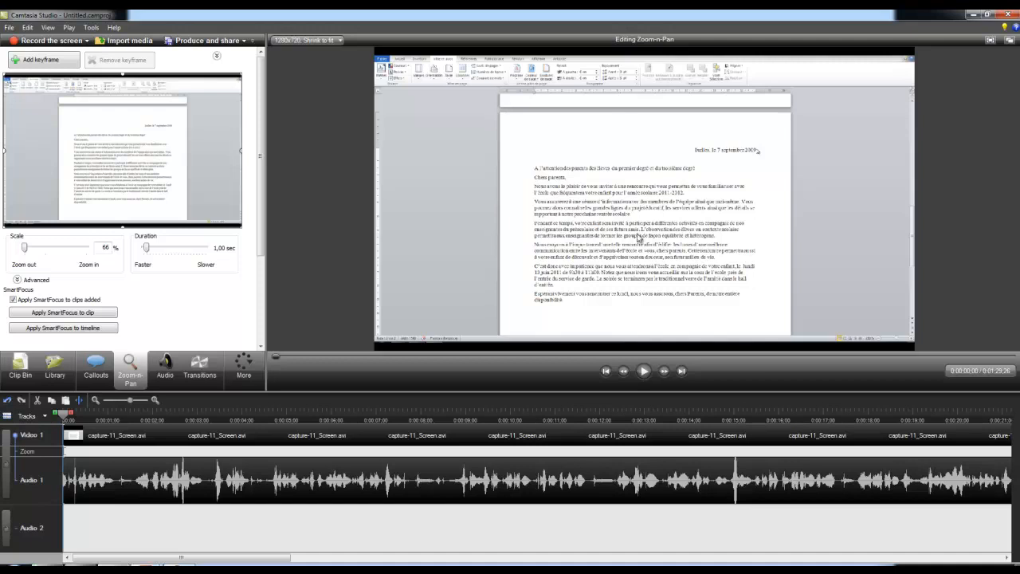
click(643, 370)
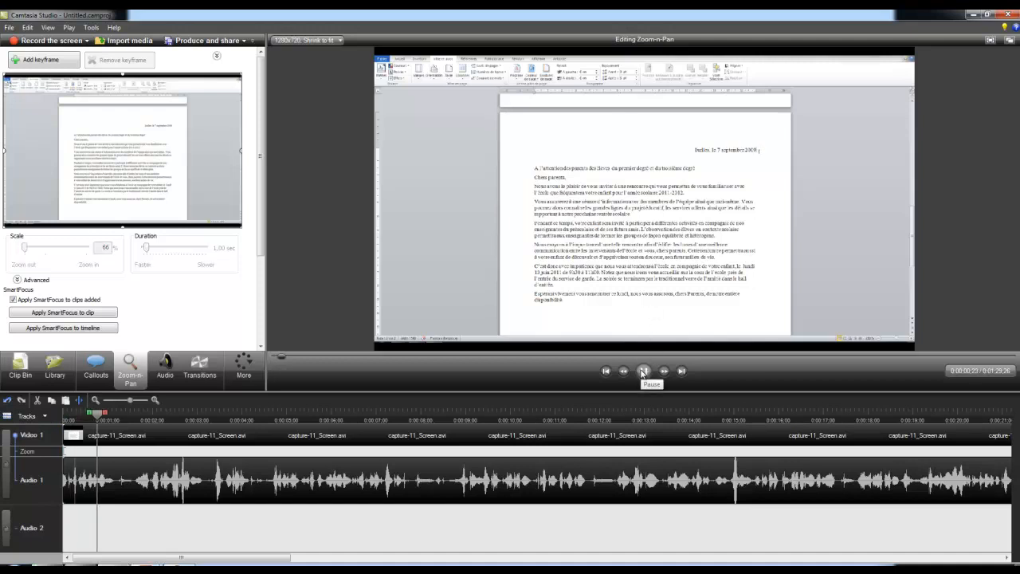
click(644, 370)
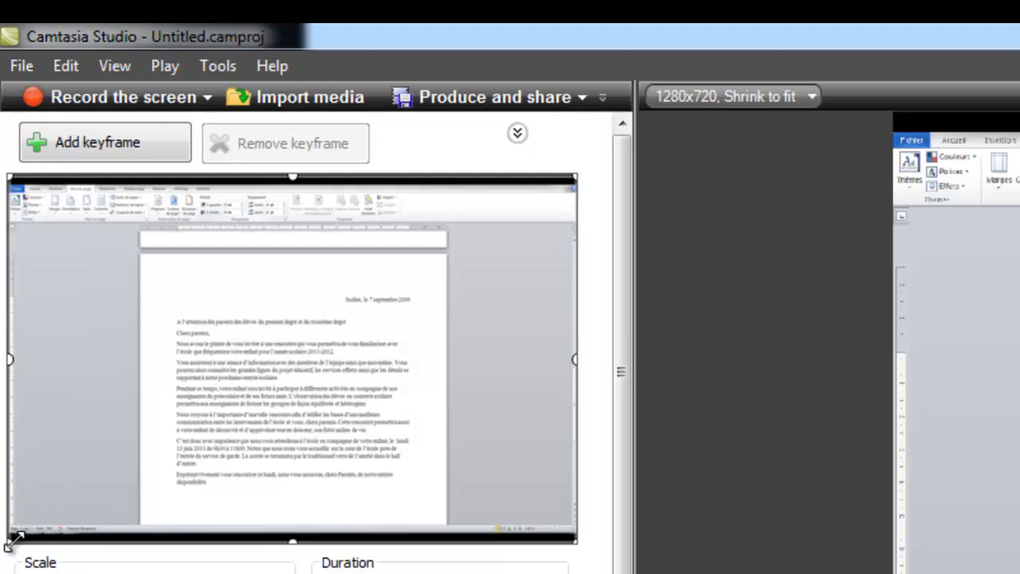
drag(9, 545, 231, 344)
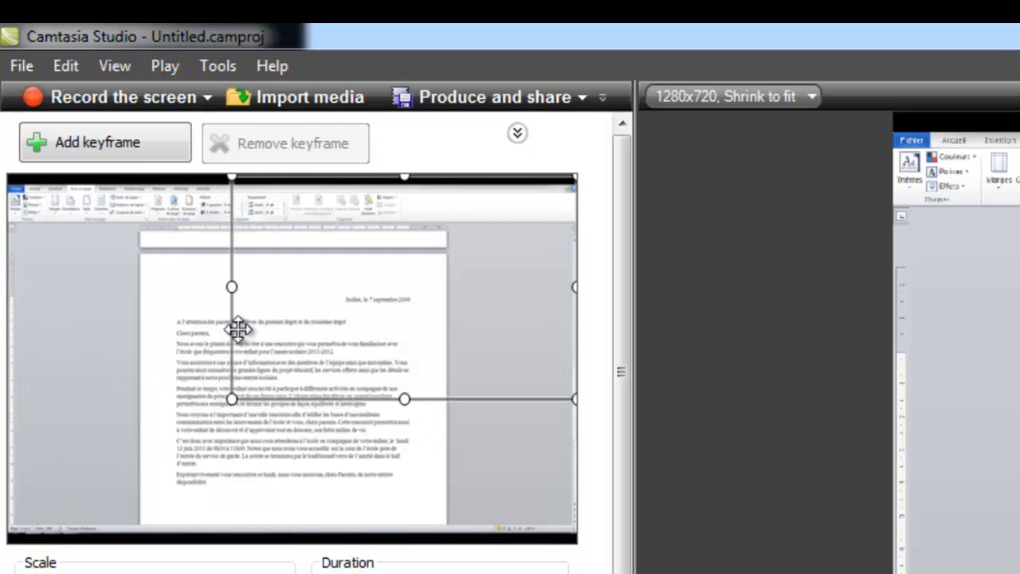
drag(574, 399, 357, 255)
drag(224, 176, 219, 174)
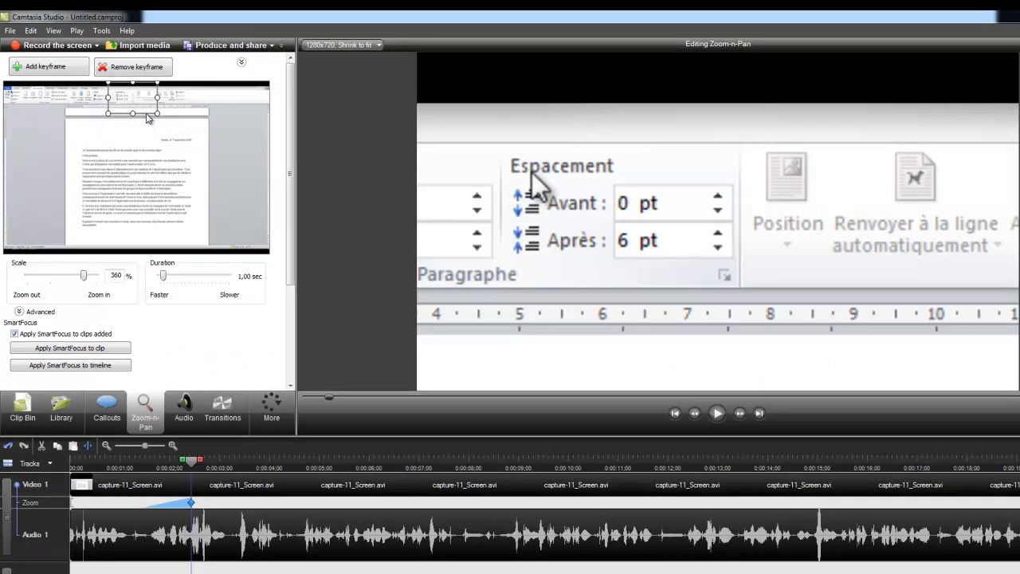
drag(147, 113, 137, 115)
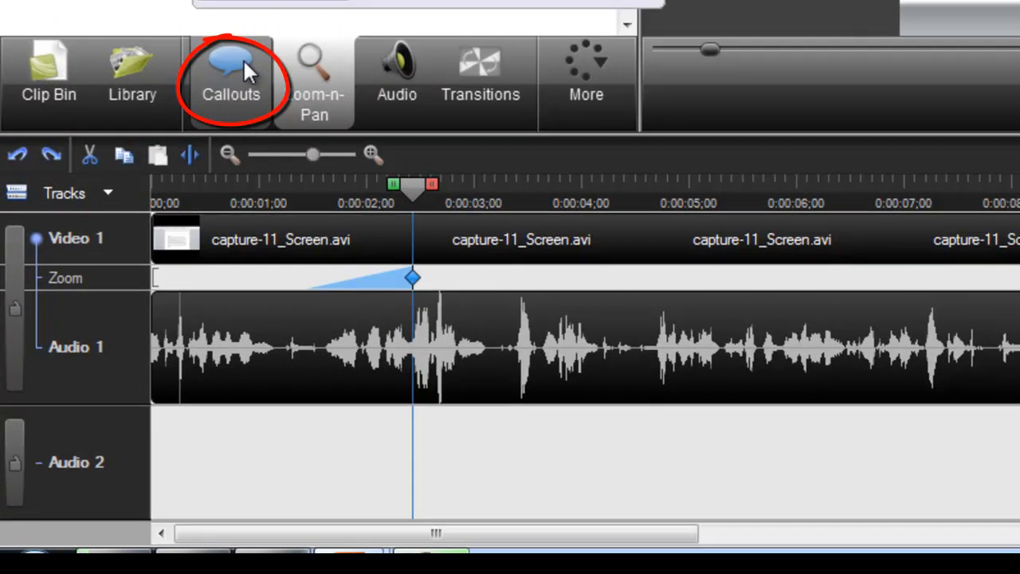
- Add a Sketch Motion Oval callout at the zoom keyframe and place it around the 6 pt value of the Après field
click(243, 58)
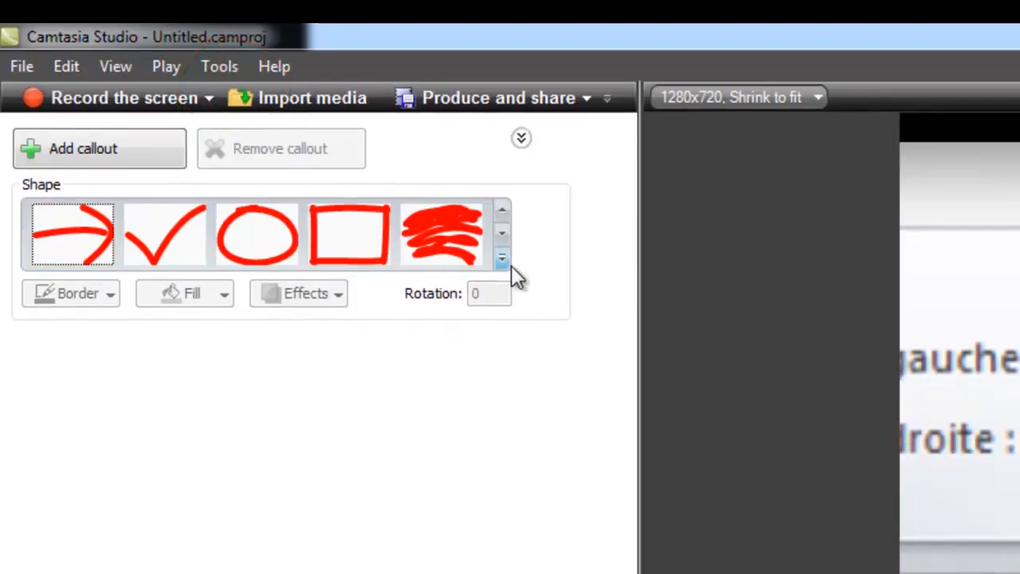
click(503, 258)
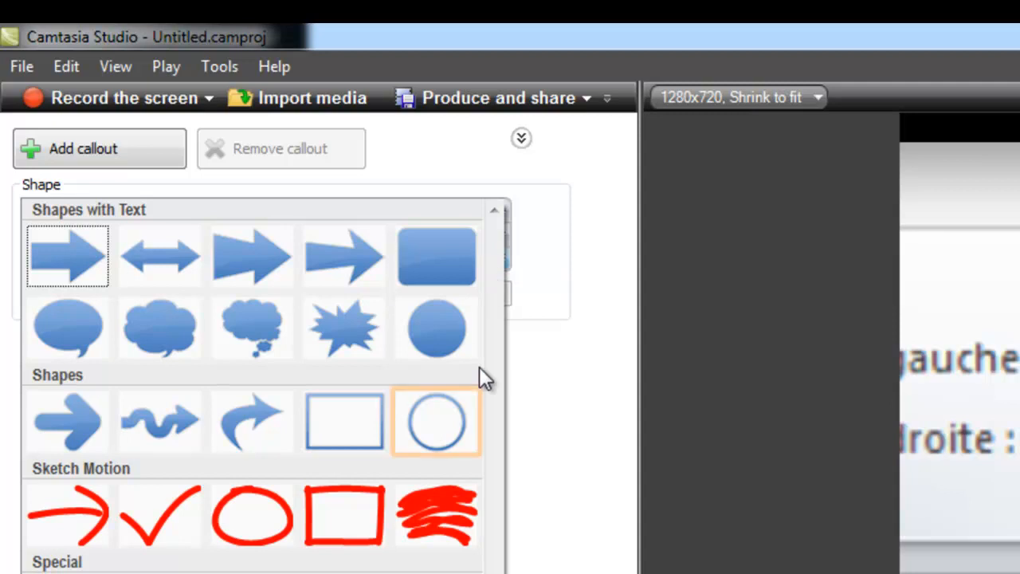
click(228, 527)
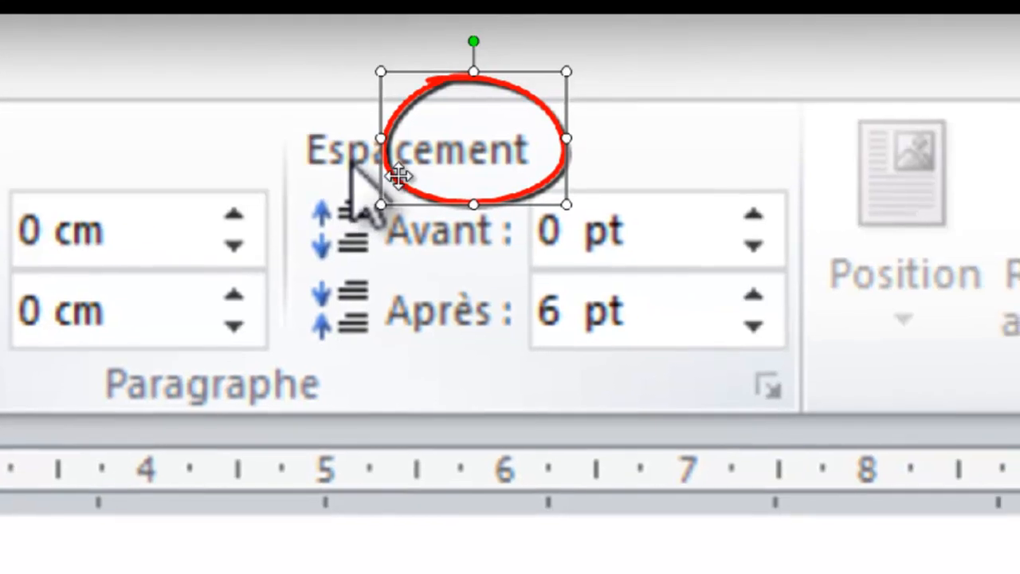
mouse_move(399, 183)
mouse_down()
mouse_move(505, 362)
mouse_move(512, 351)
mouse_up()
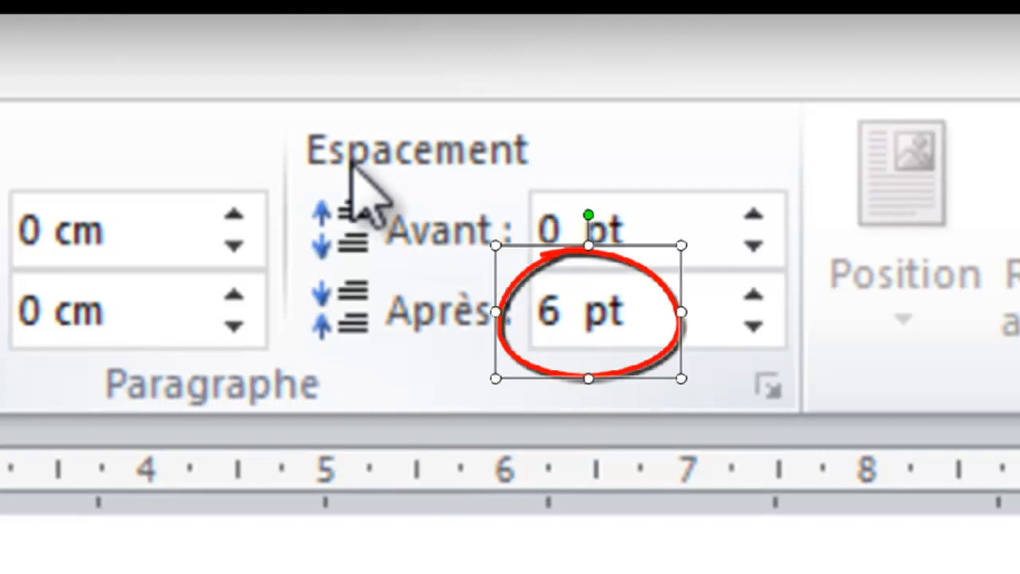
click(701, 323)
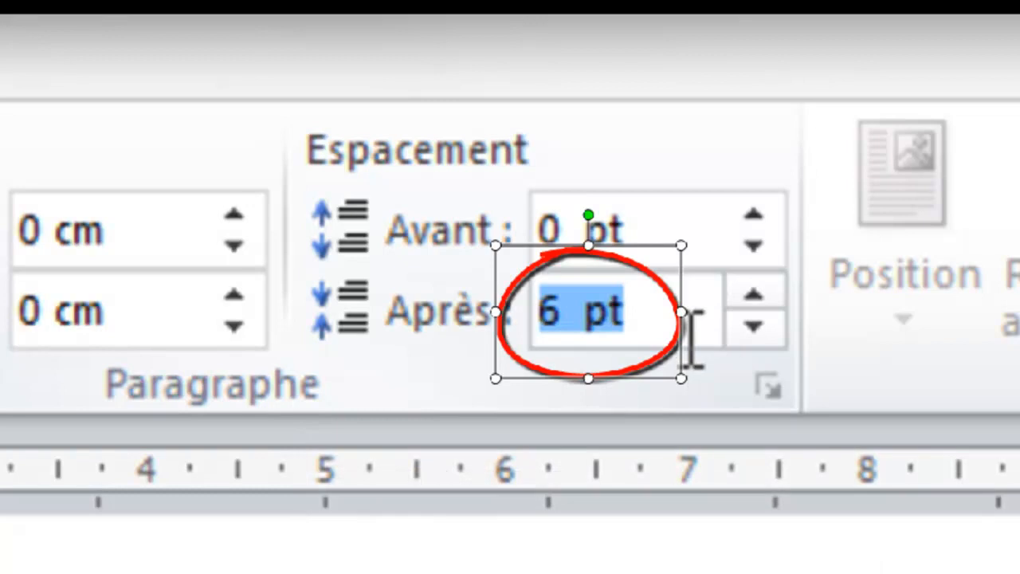
text(60)
key(Return)
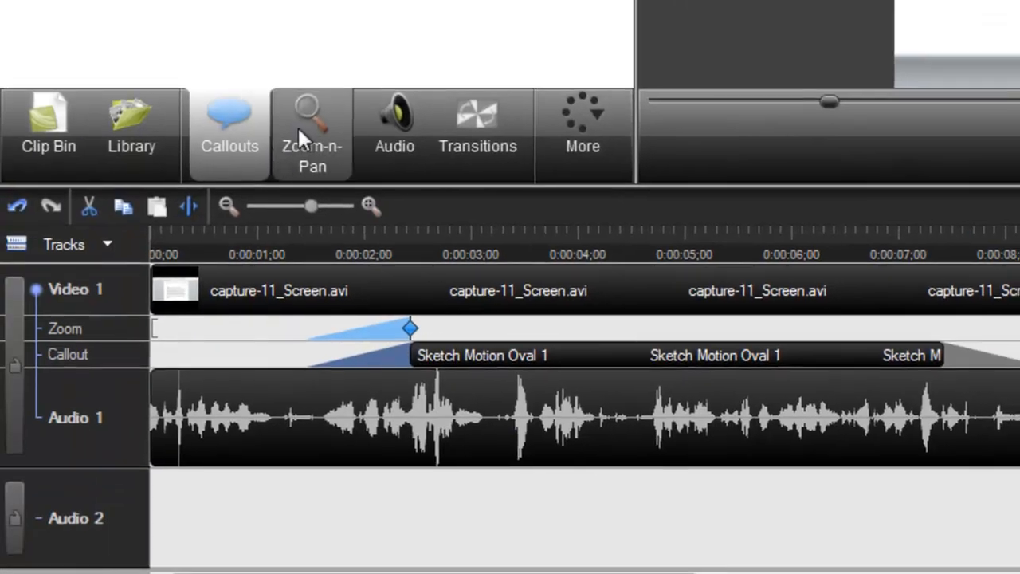
- Add a zoom keyframe at about 8.7 seconds that returns to the full 66% view, and preview the sequence from 0:00:01;14
click(307, 116)
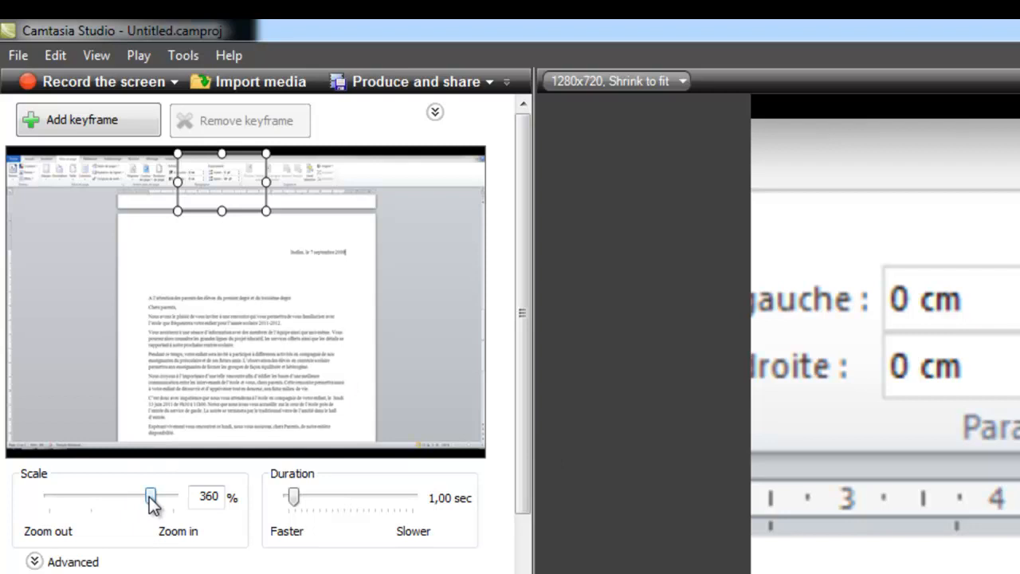
drag(150, 497, 20, 503)
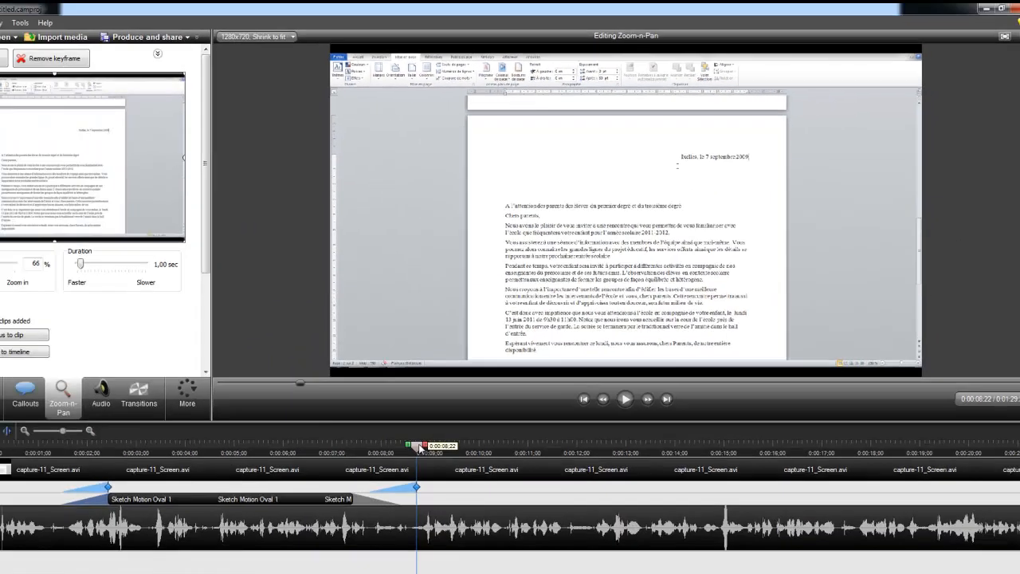
drag(419, 448, 130, 420)
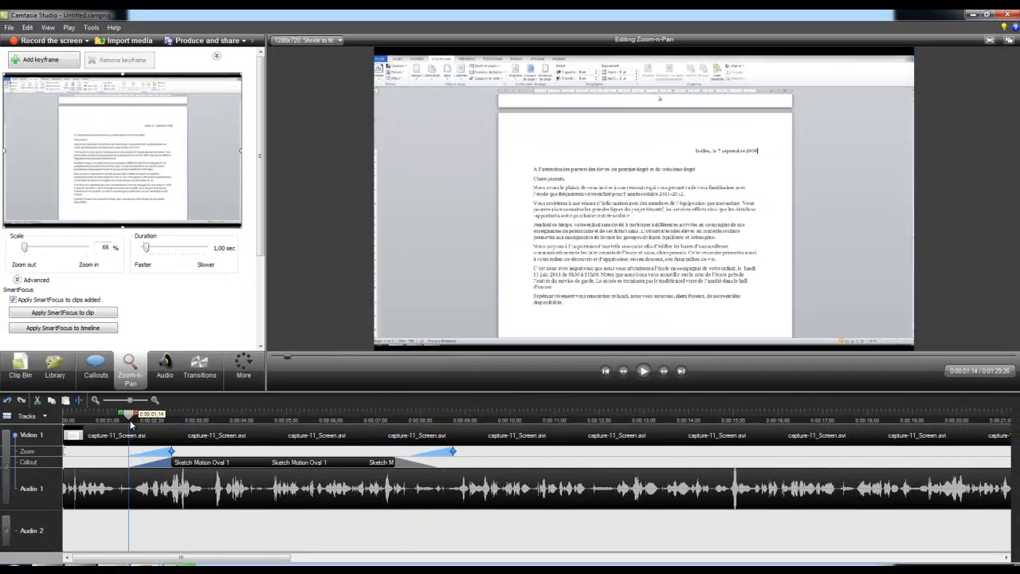
click(643, 371)
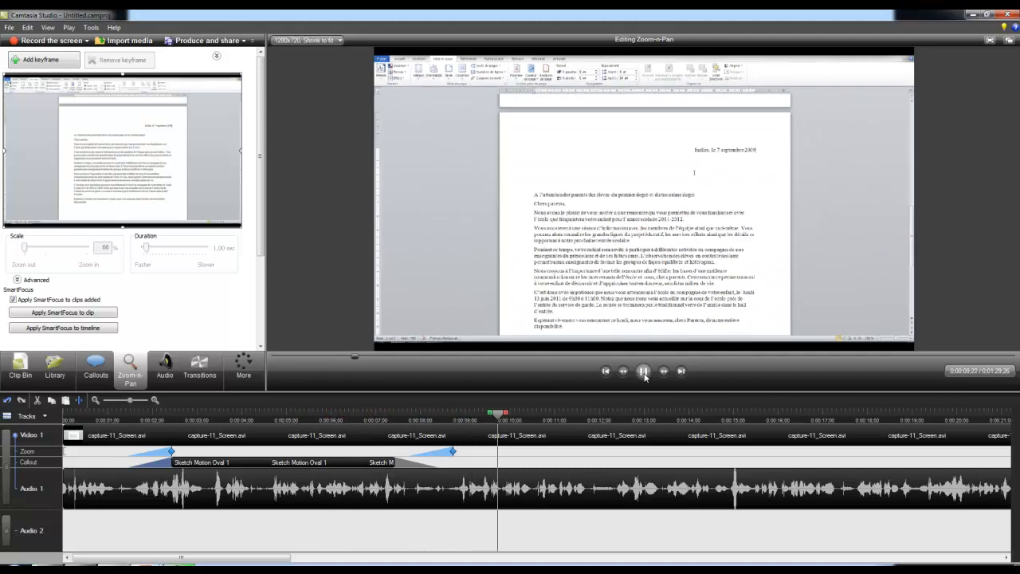
click(643, 371)
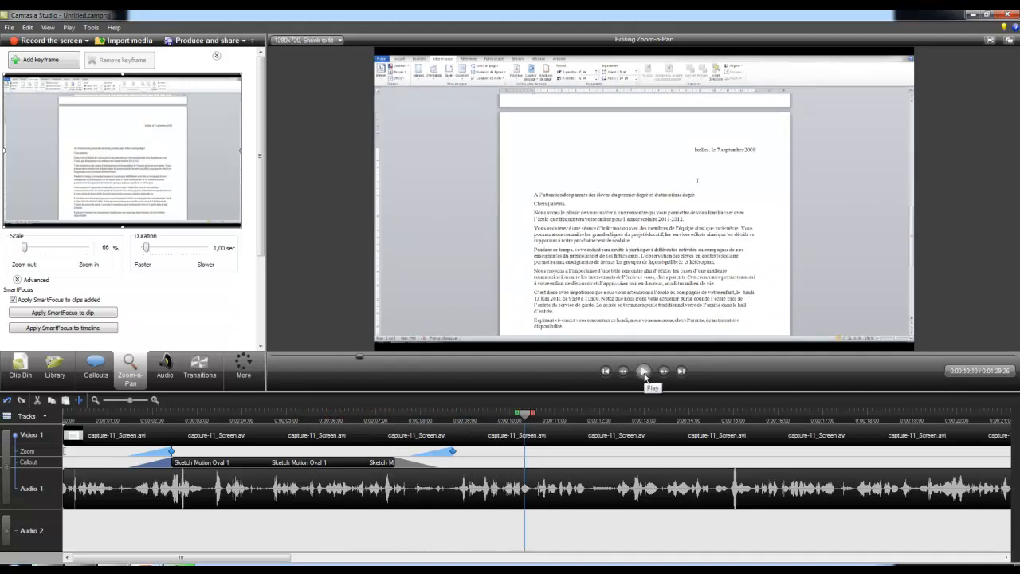
- Preview the oval callout's appearance from 0:00:00;27 and trim its start to 0:00:01;26
click(212, 414)
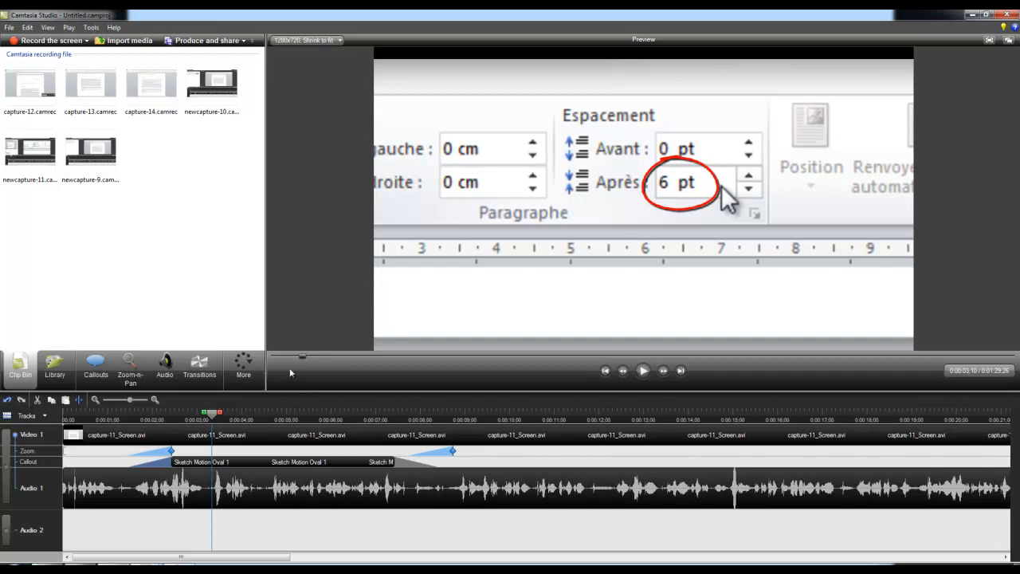
drag(300, 355, 284, 356)
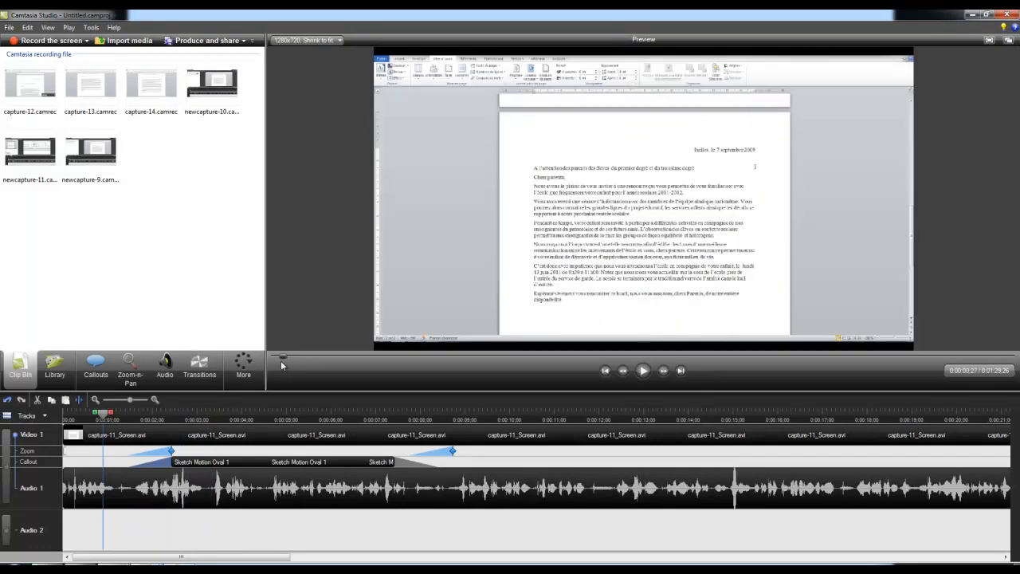
click(642, 371)
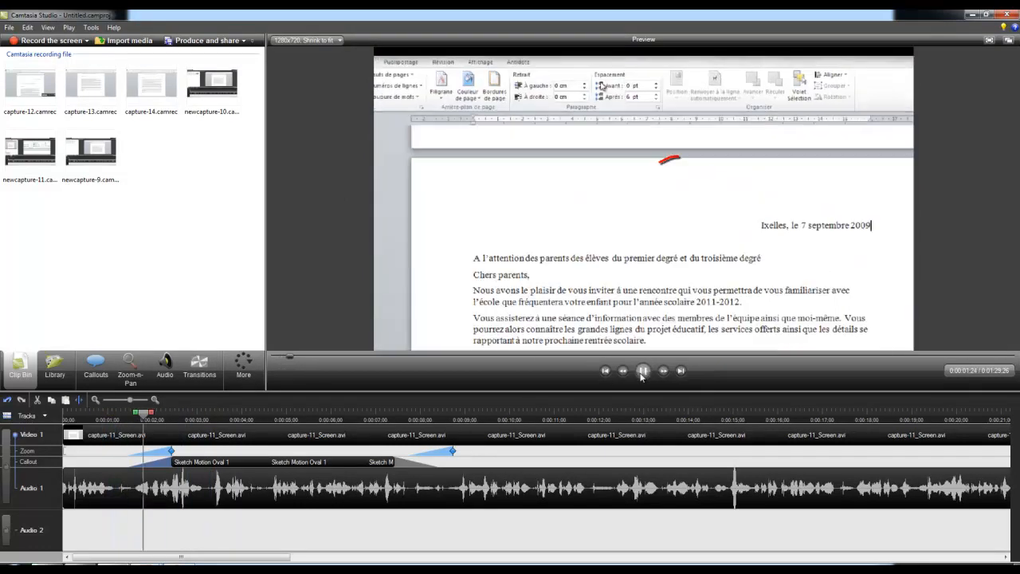
click(642, 371)
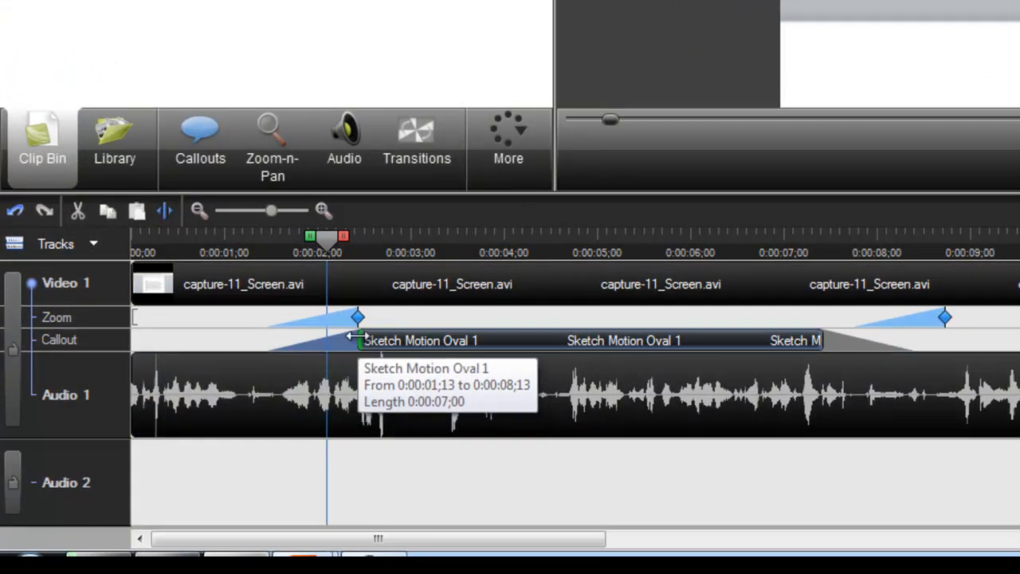
drag(353, 339, 397, 341)
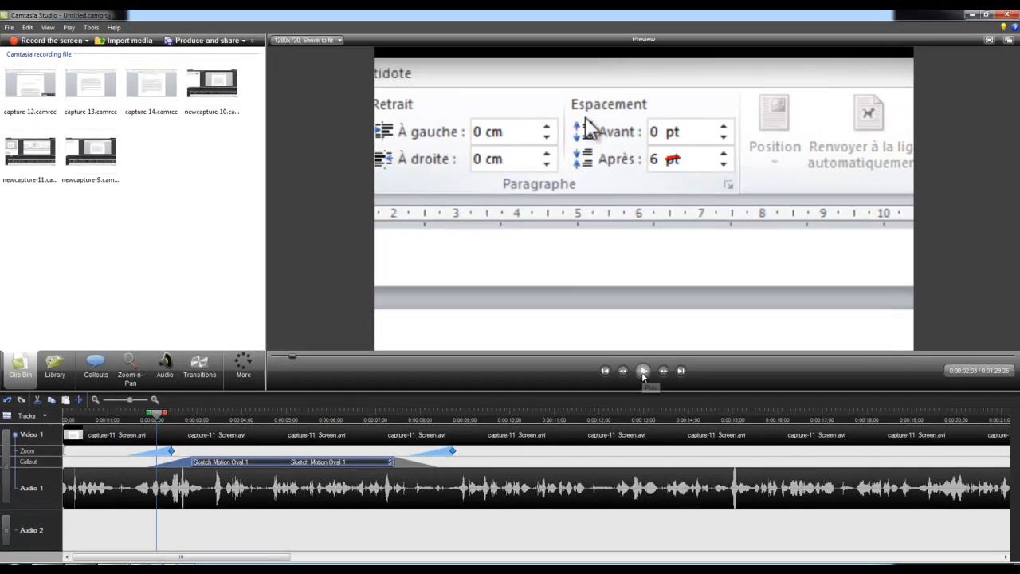
- Play through the oval callout, trim its end slightly earlier, and return the playhead to the start of the timeline
click(643, 371)
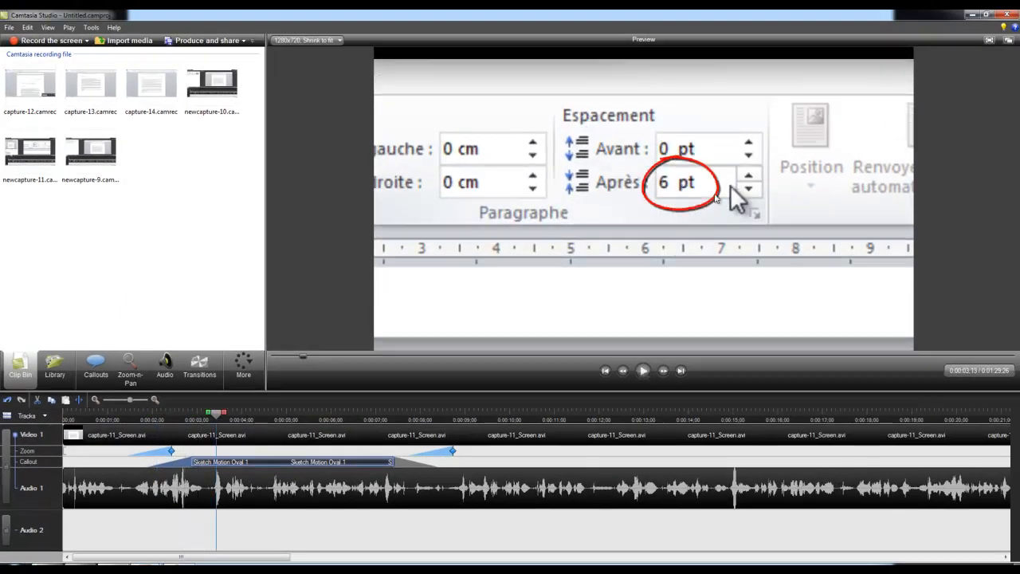
click(643, 370)
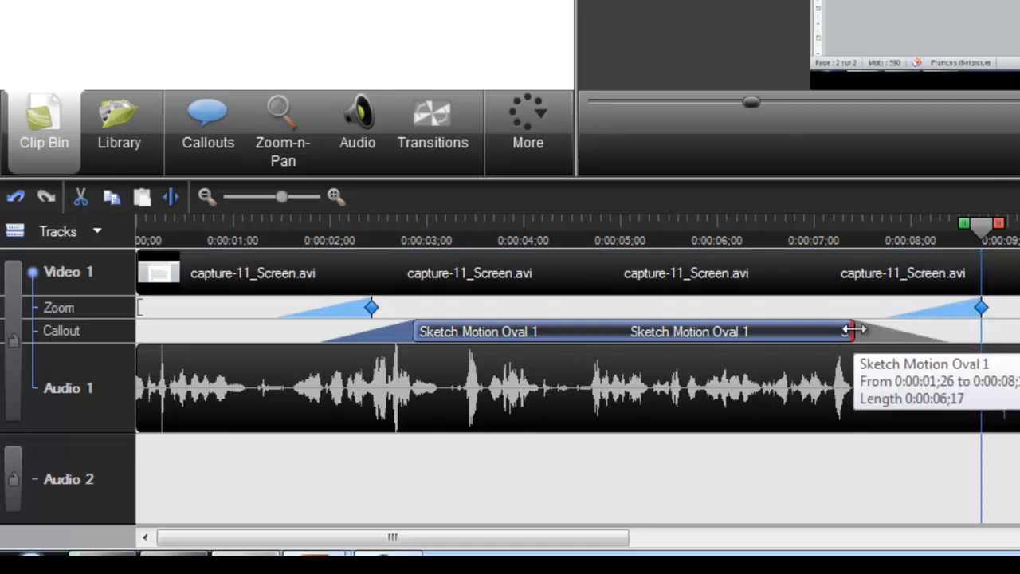
drag(851, 333, 841, 334)
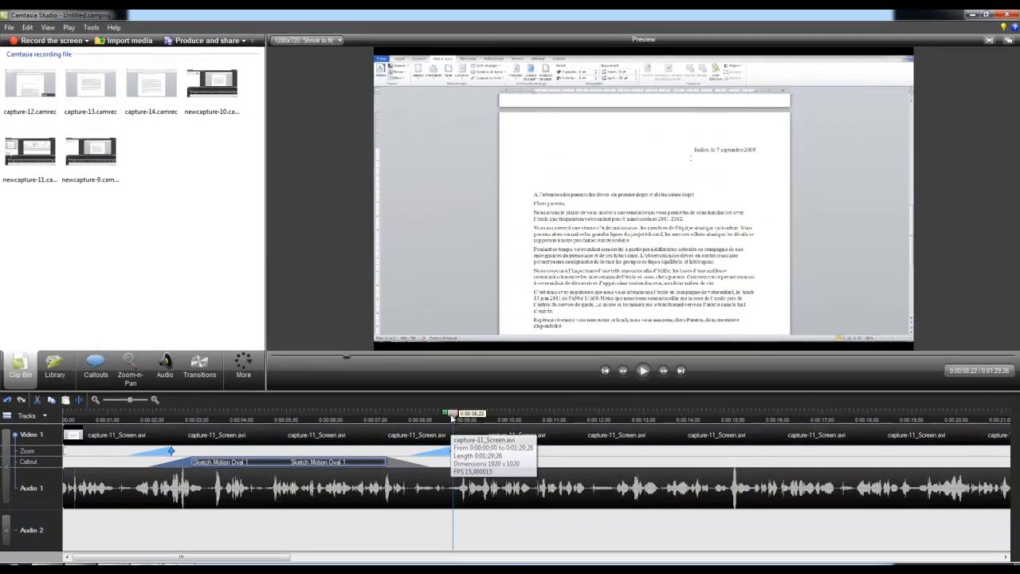
drag(451, 417, 32, 419)
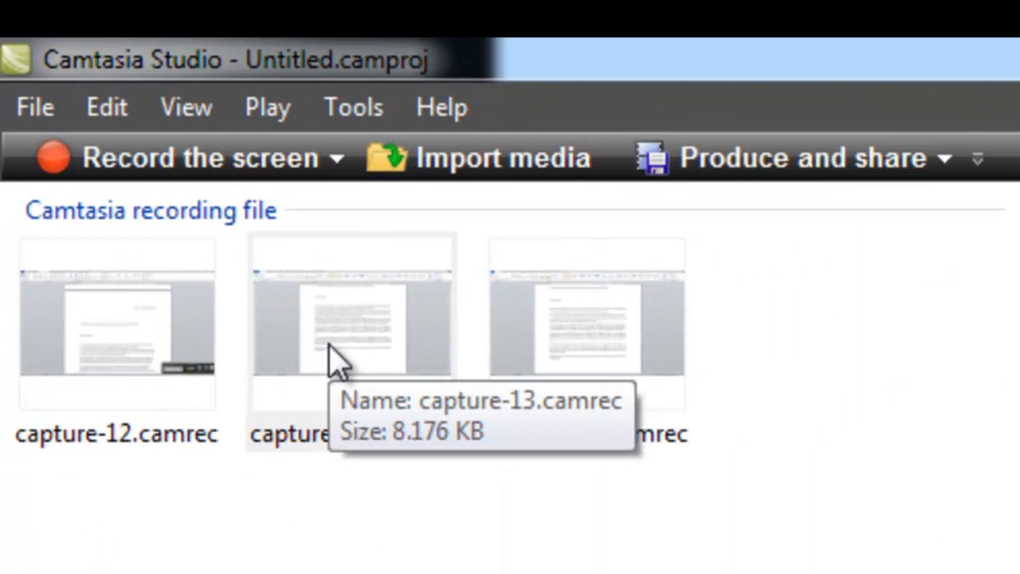
- Add capture-13.camrec to the Video 1 track directly after the newcapture-12 clip, at 0:00:56;00
click(85, 88)
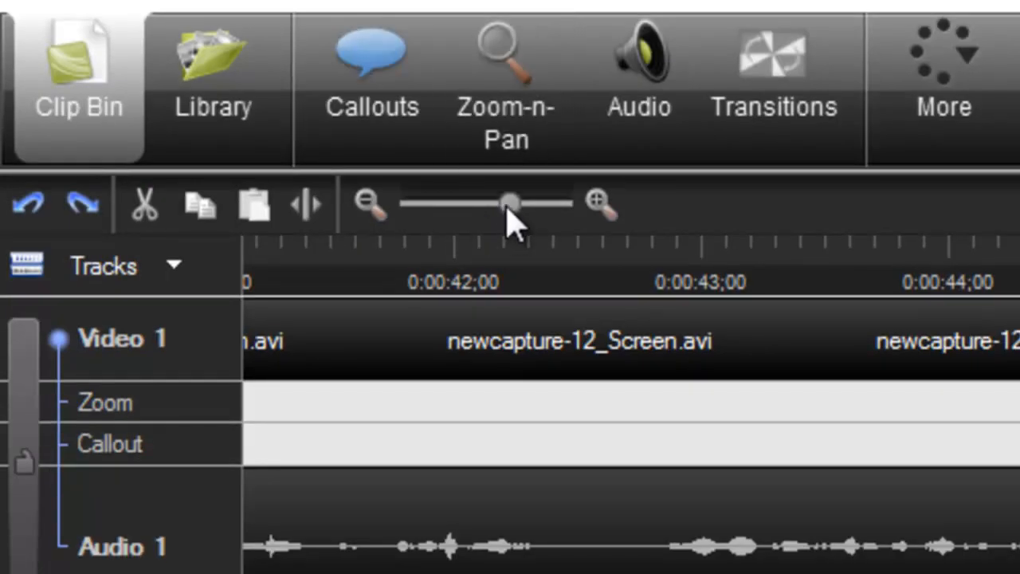
drag(507, 204, 444, 201)
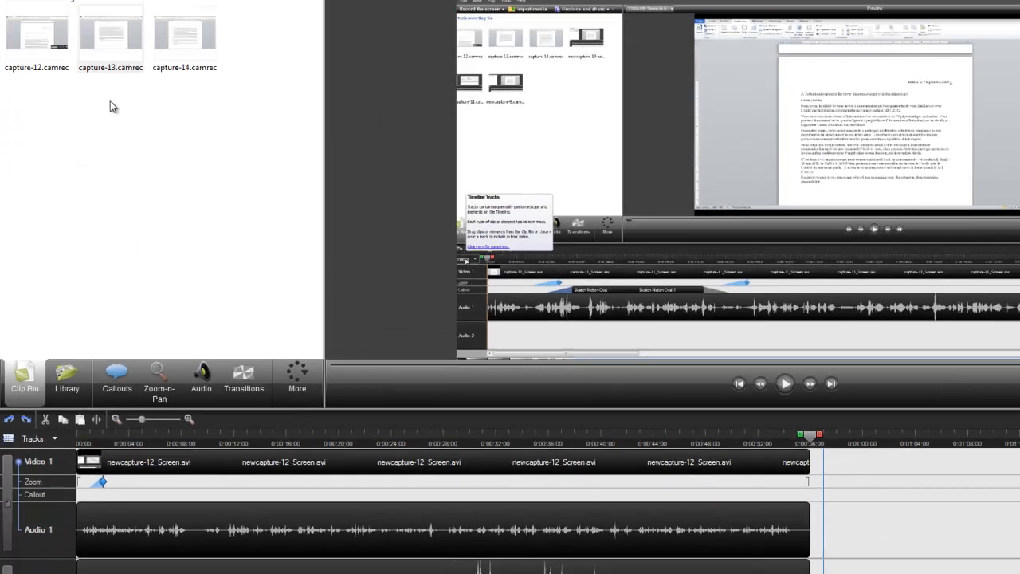
drag(105, 35, 819, 476)
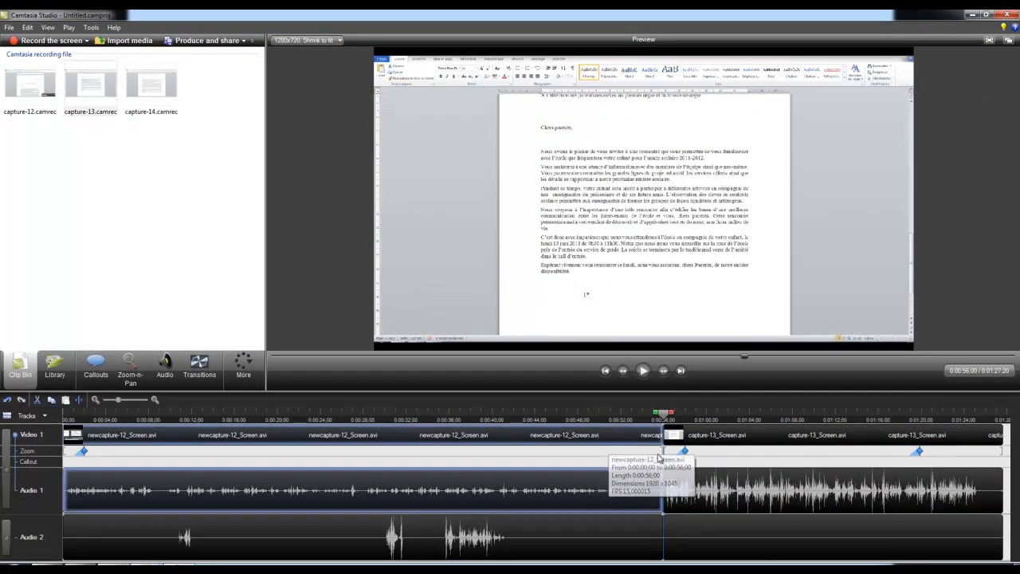
click(710, 438)
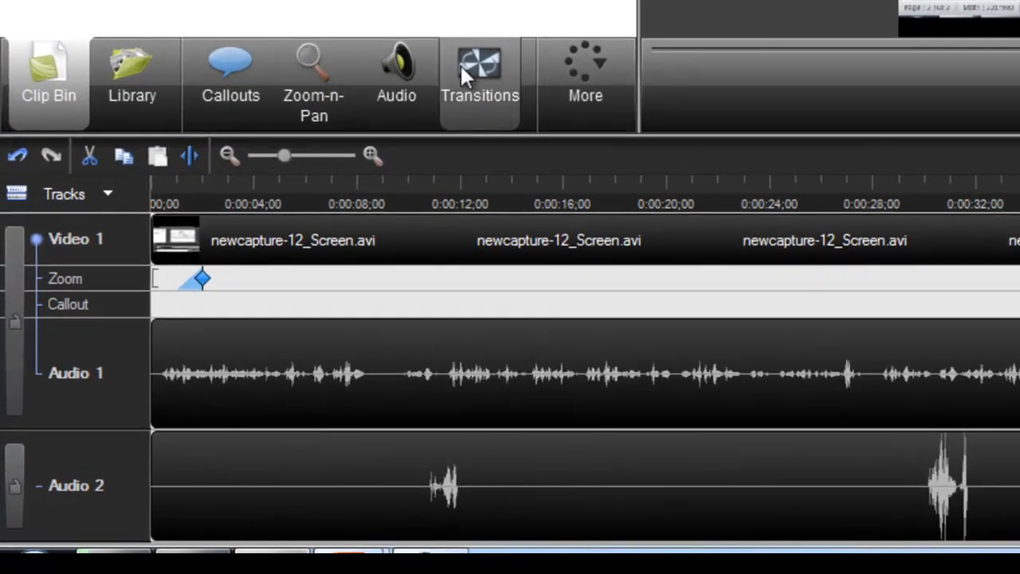
- Add a Fade transition between the newcapture-12 and capture-13 clips
click(461, 67)
mouse_move(518, 125)
mouse_down()
mouse_move(499, 295)
mouse_move(510, 114)
mouse_up()
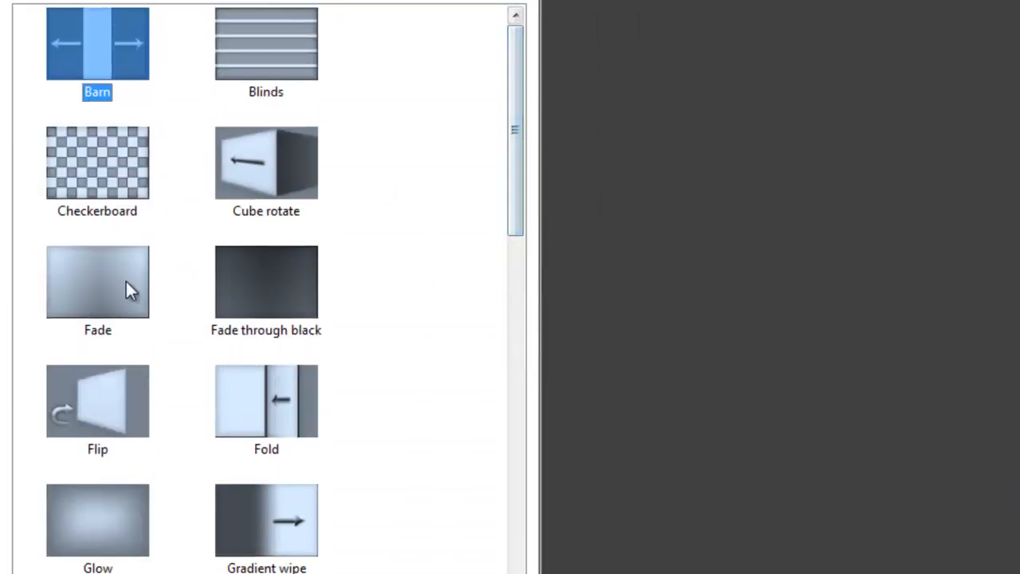
click(109, 298)
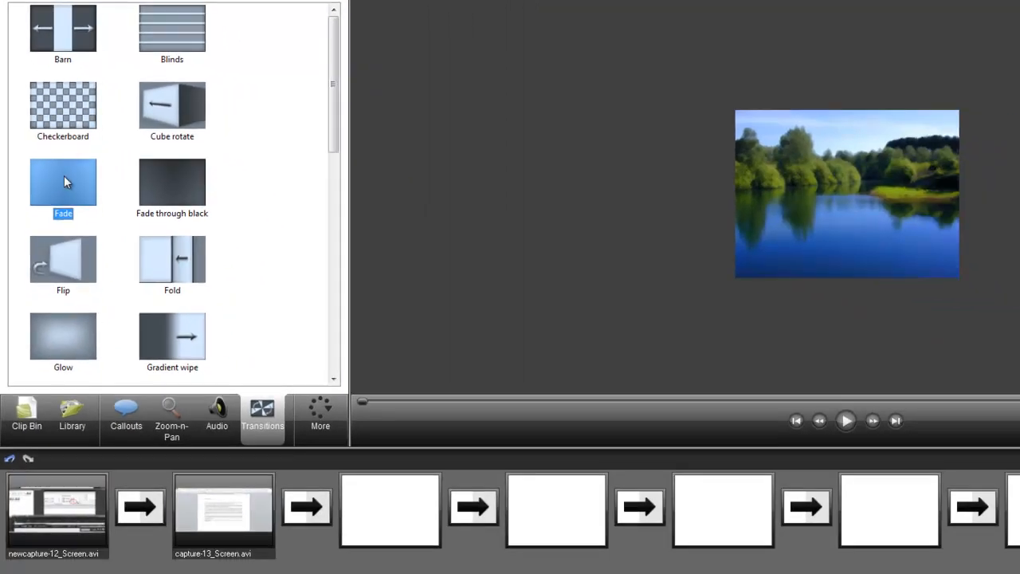
drag(65, 179, 139, 508)
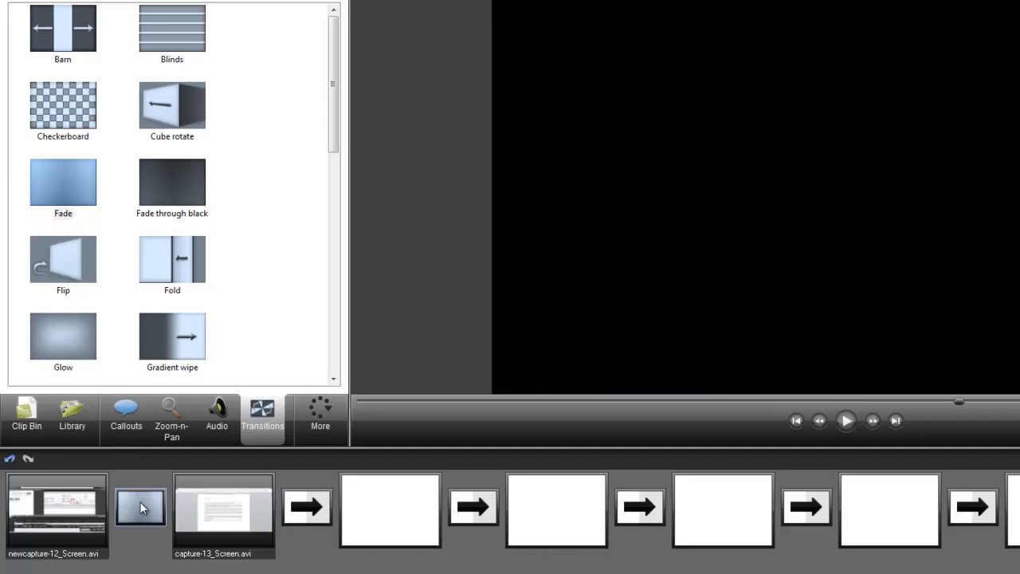
- Preview the newcapture-12 clip and the Fade transition into capture-13
click(70, 519)
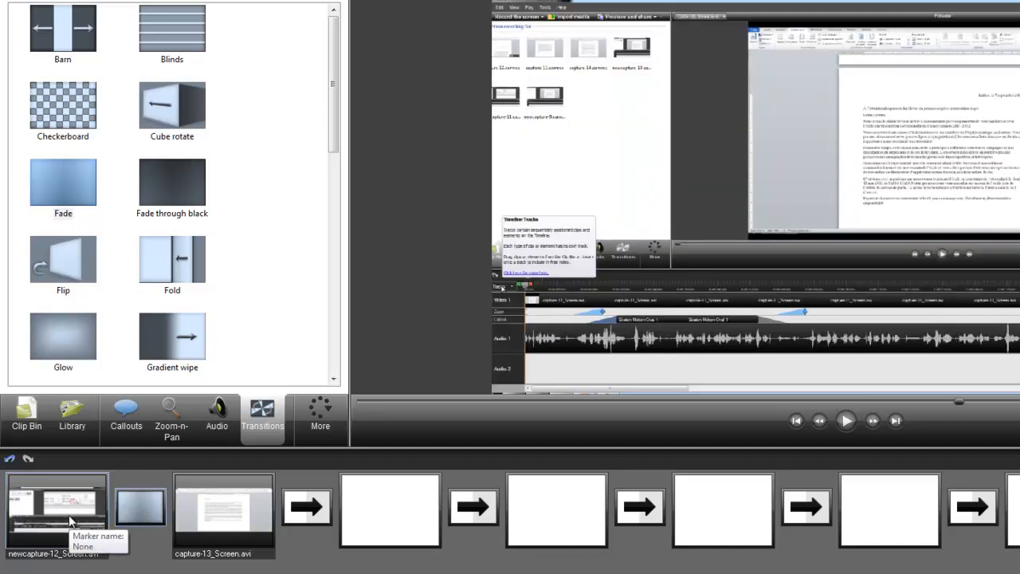
drag(363, 400, 759, 411)
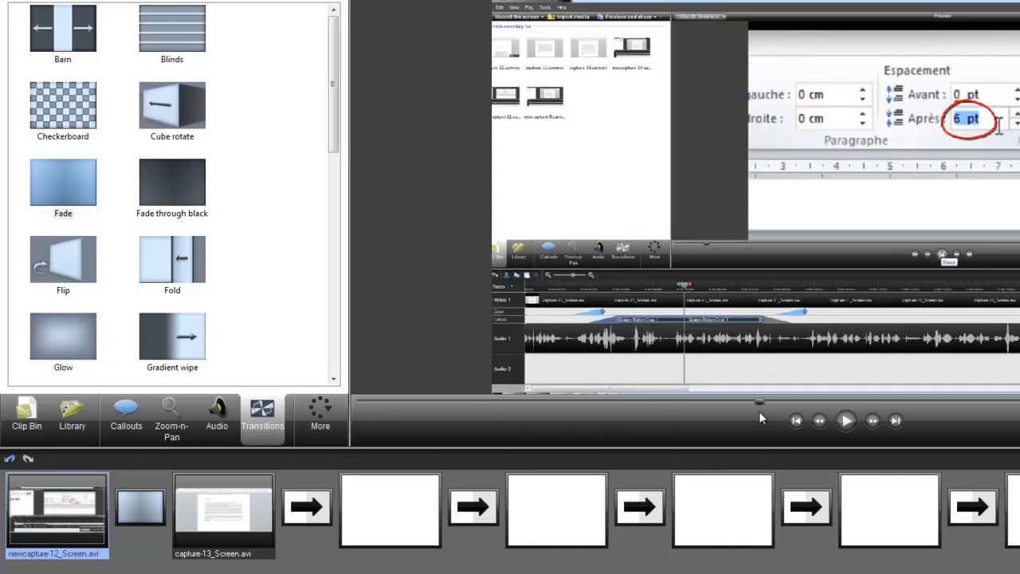
click(846, 421)
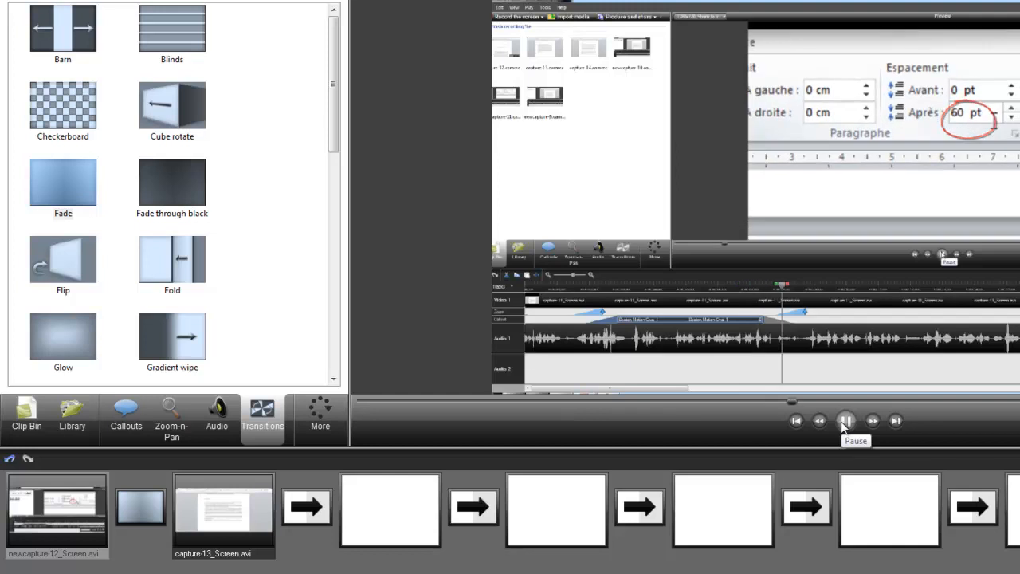
click(845, 422)
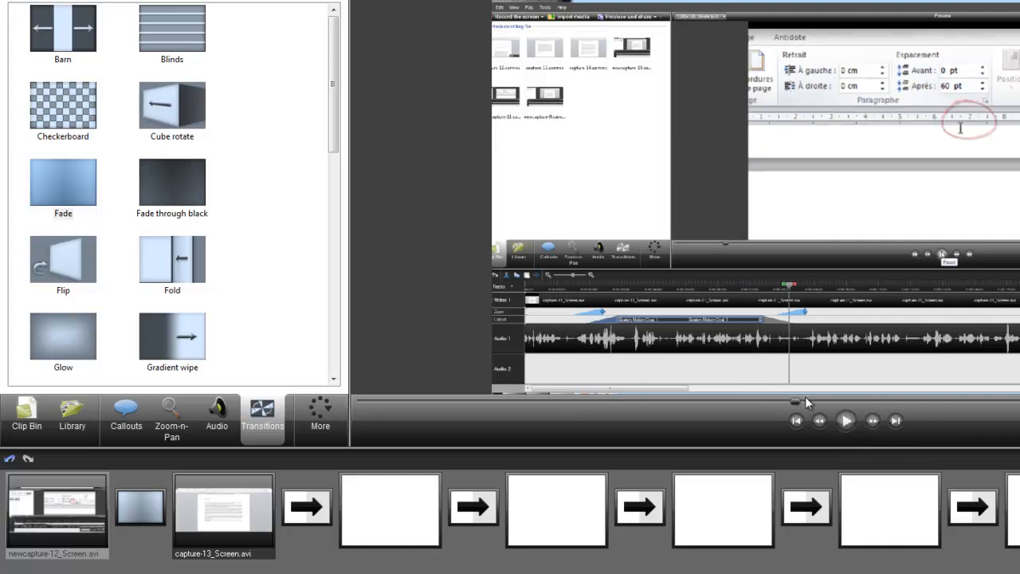
drag(796, 408, 966, 403)
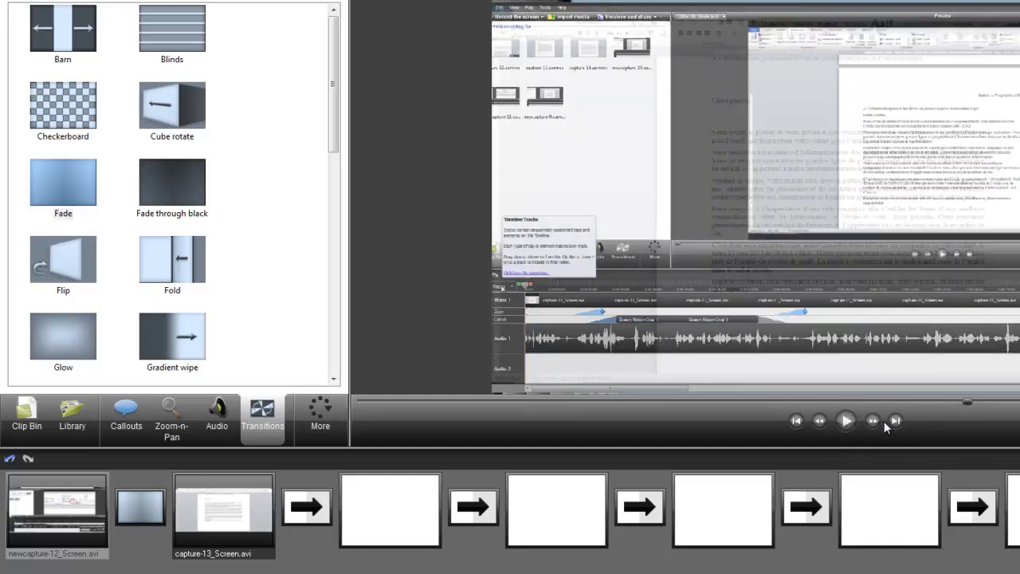
click(924, 403)
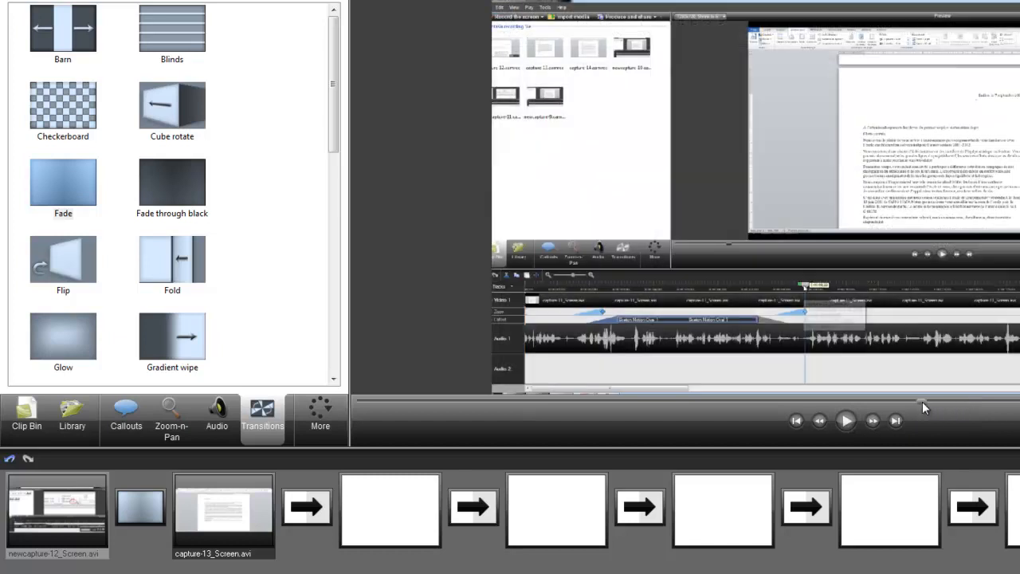
click(846, 421)
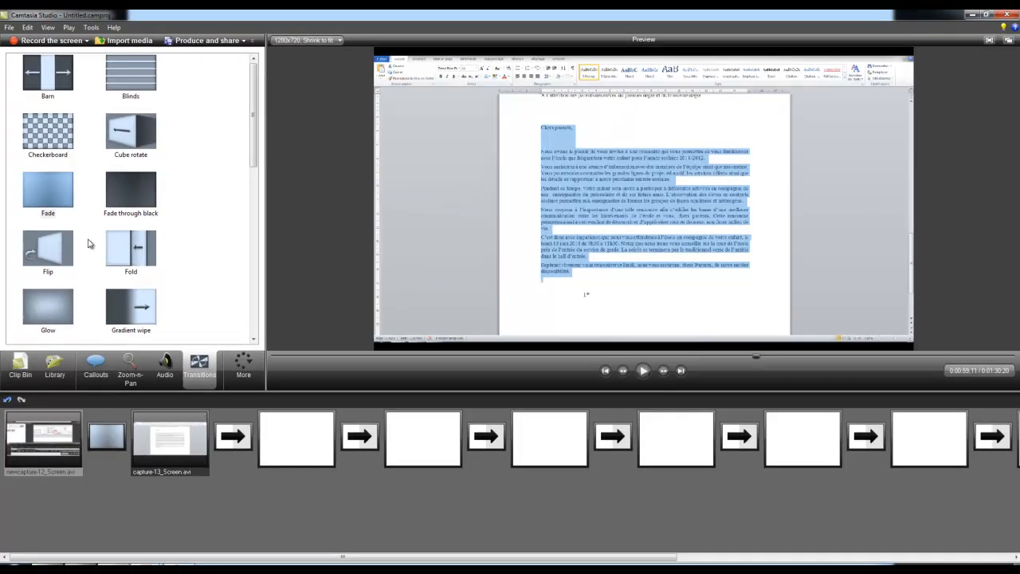
- Insert the Silver Streak Intro sequence from the library at 0:00:00;00, before newcapture-12, and preview it up to its title
click(18, 365)
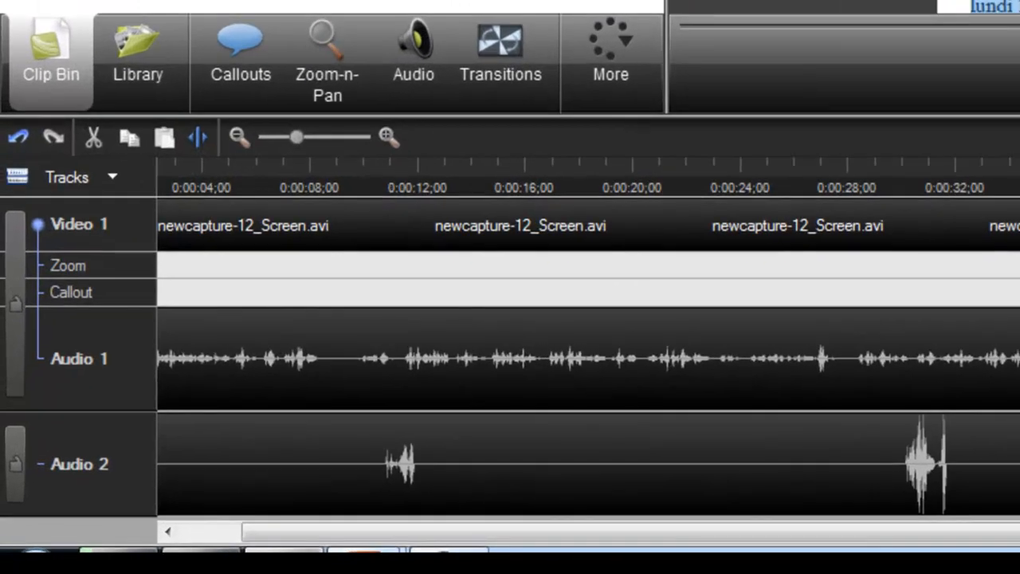
click(166, 73)
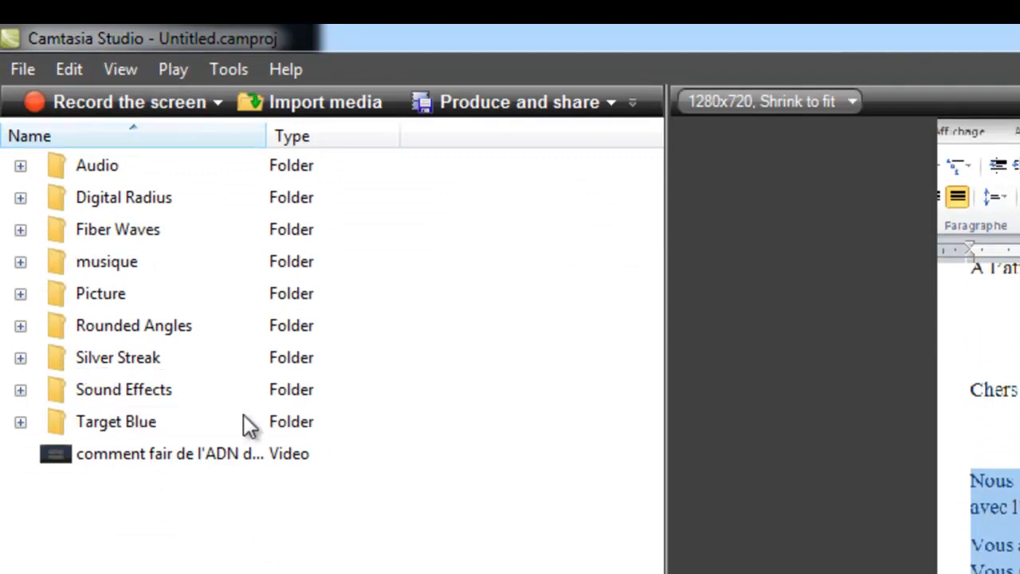
click(99, 362)
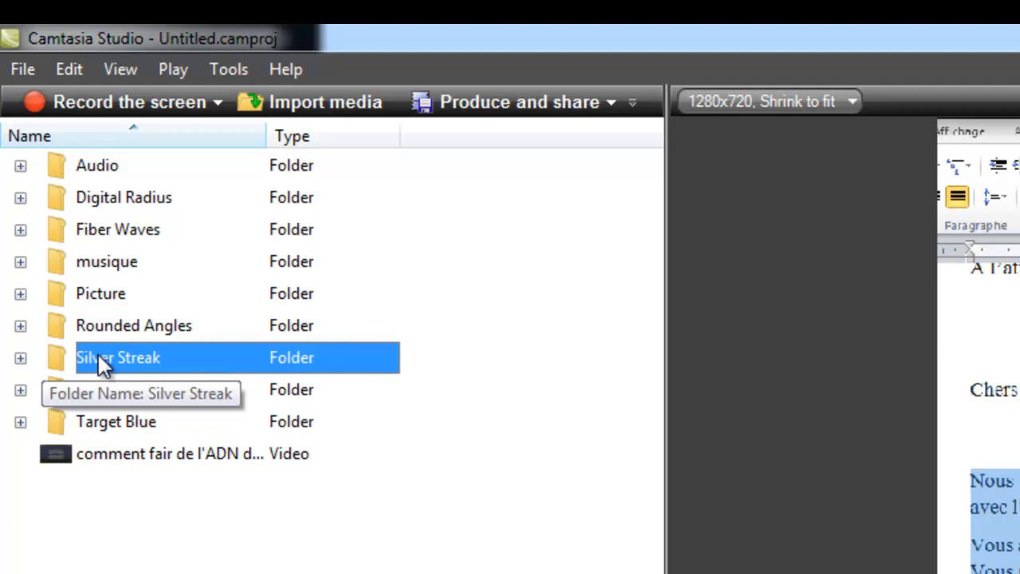
click(20, 359)
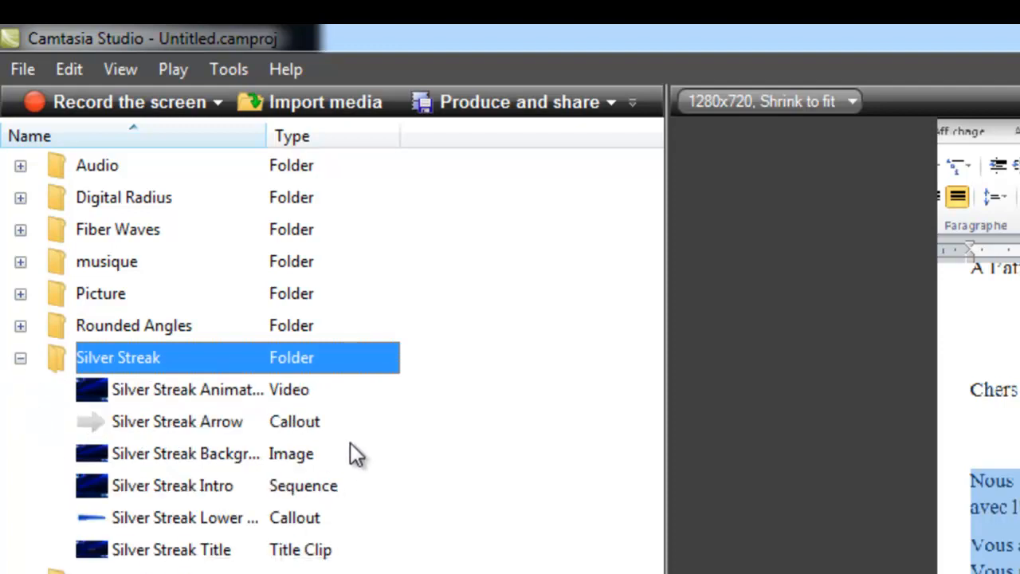
click(159, 488)
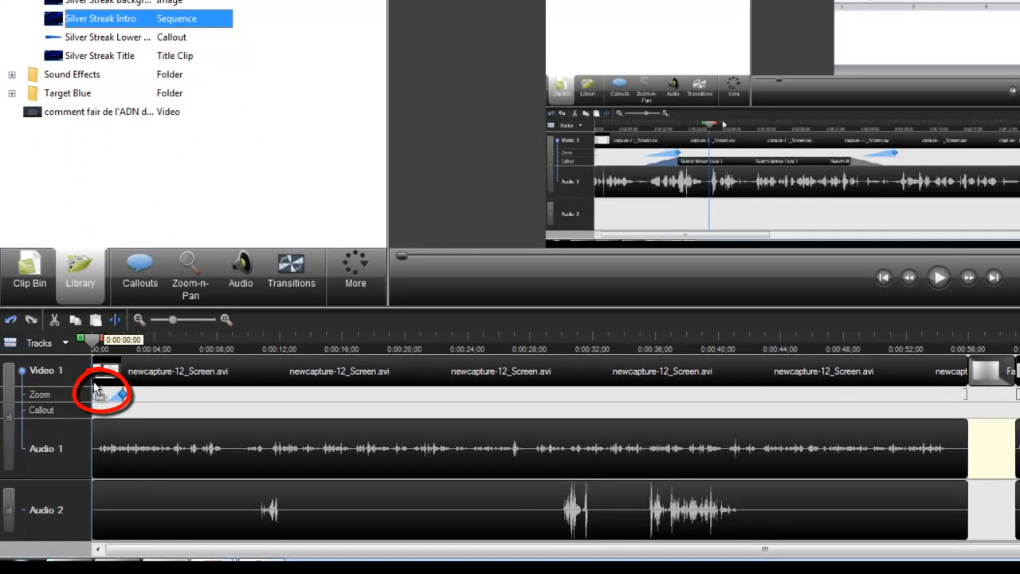
drag(94, 389, 94, 387)
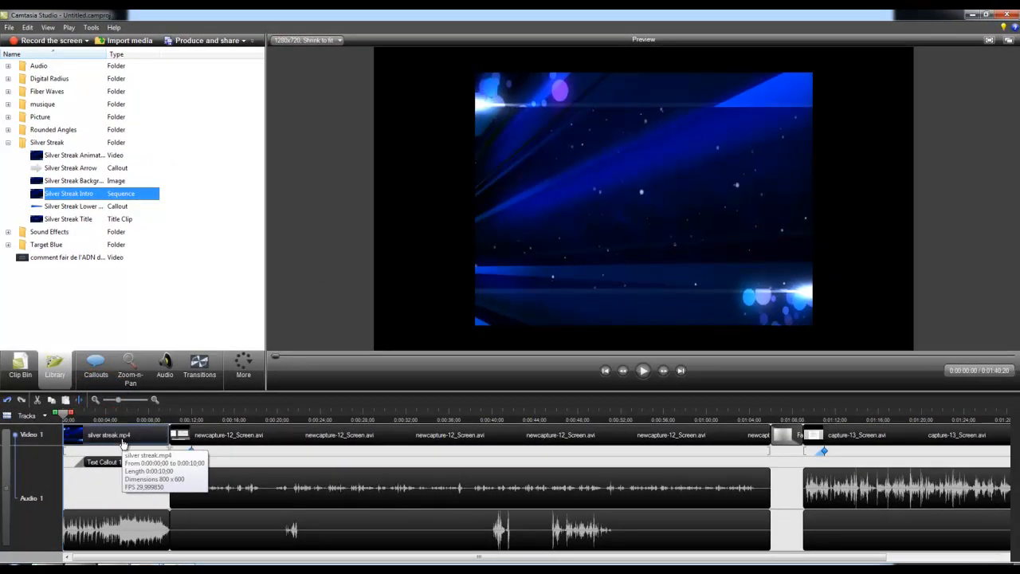
click(644, 373)
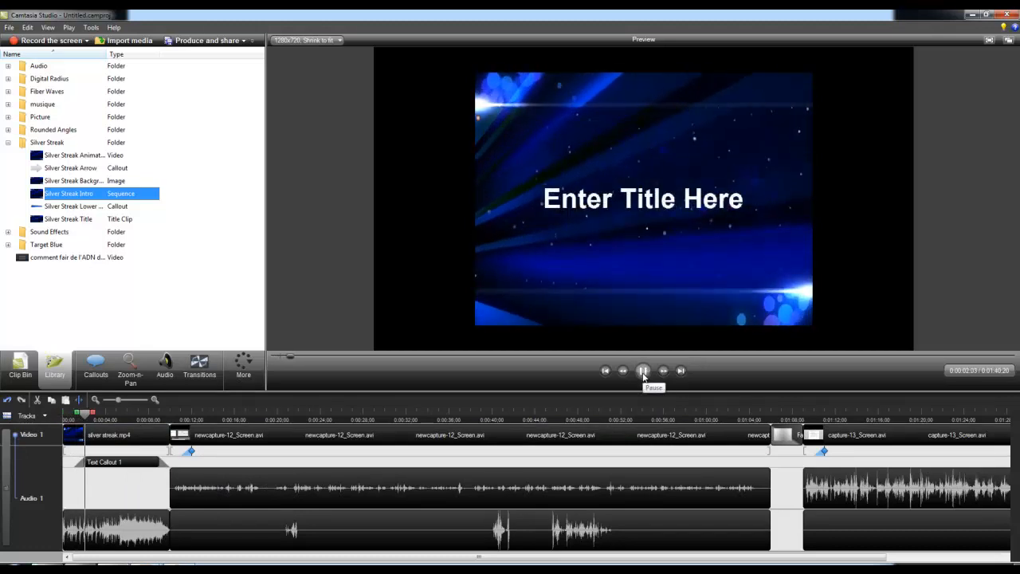
click(643, 375)
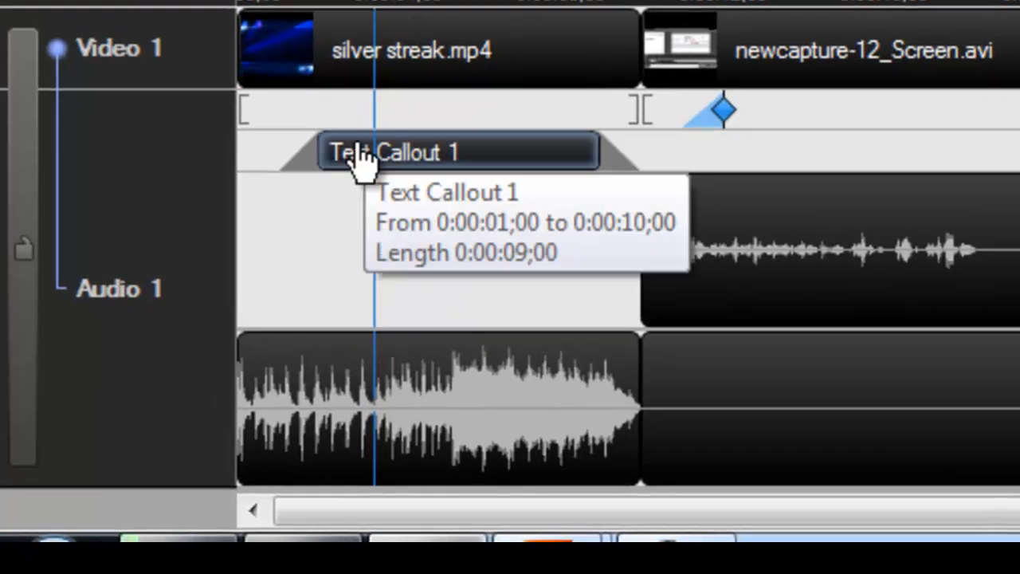
- Replace the intro's title callout text with "Introduction à WORD" and extend the callout box downward to fit two lines
click(476, 151)
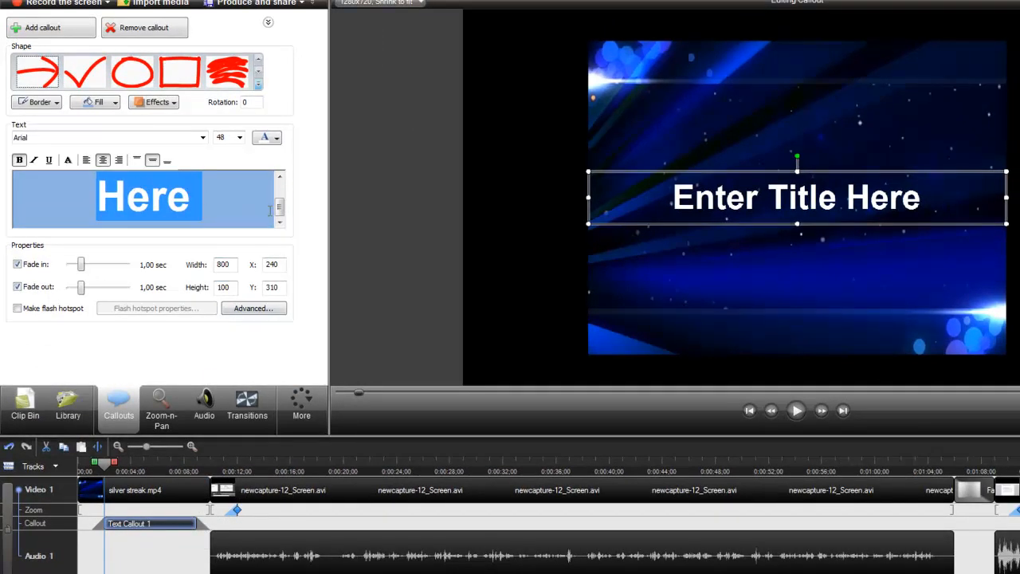
drag(279, 208, 278, 200)
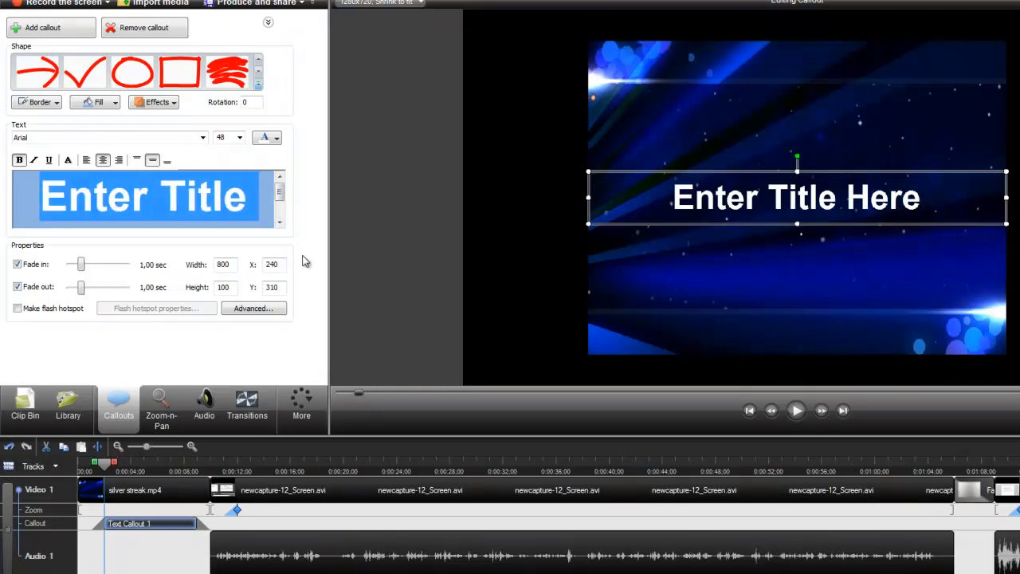
key(Delete)
key(Delete)
key(Delete)
key(Delete)
key(Delete)
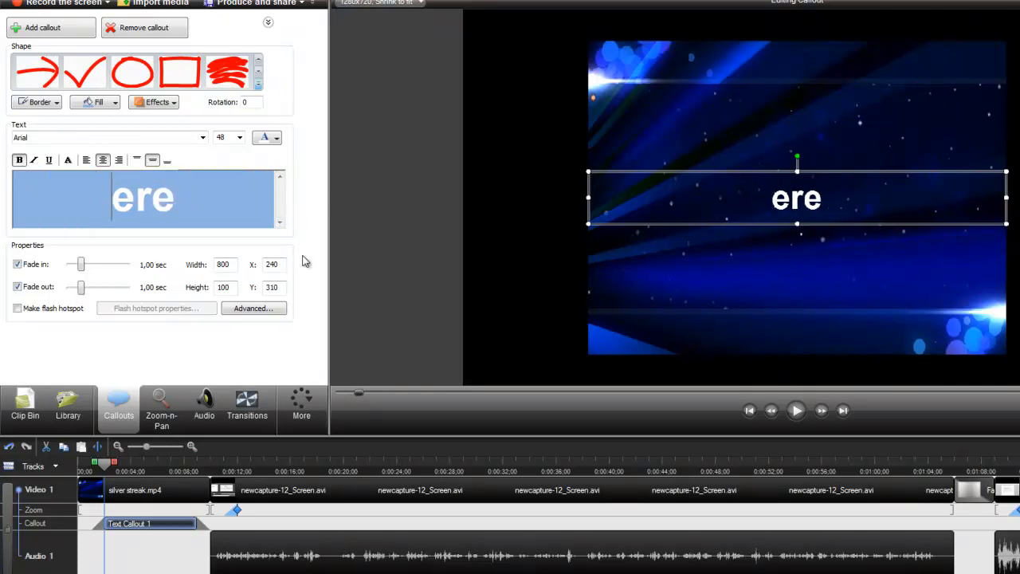
text(Int)
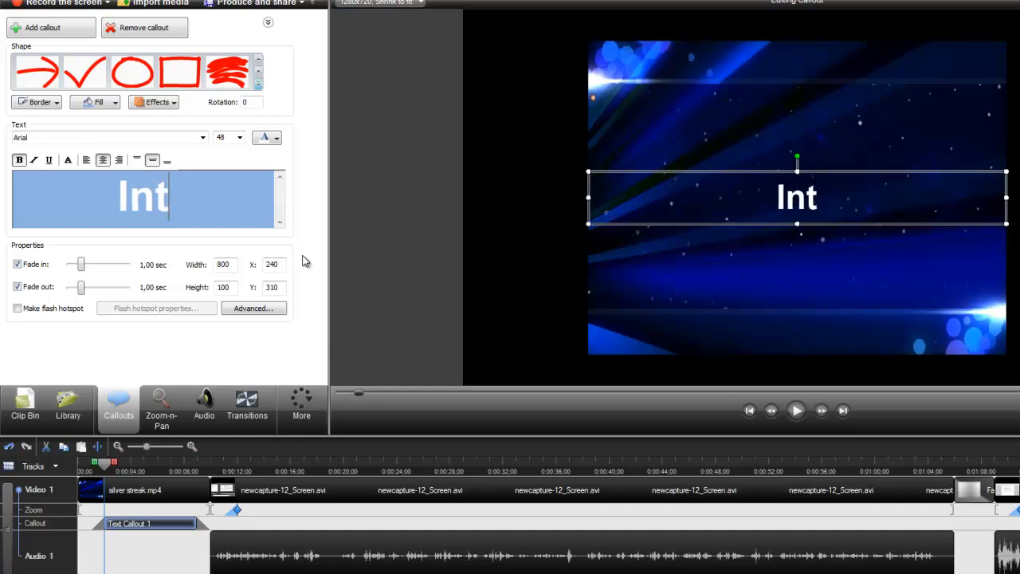
text(roductio)
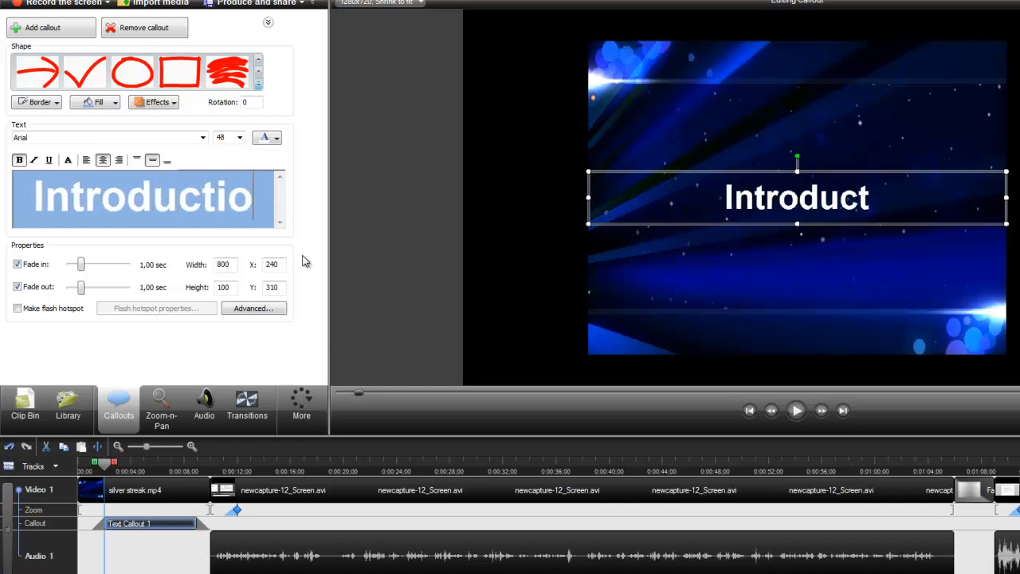
text(n à )
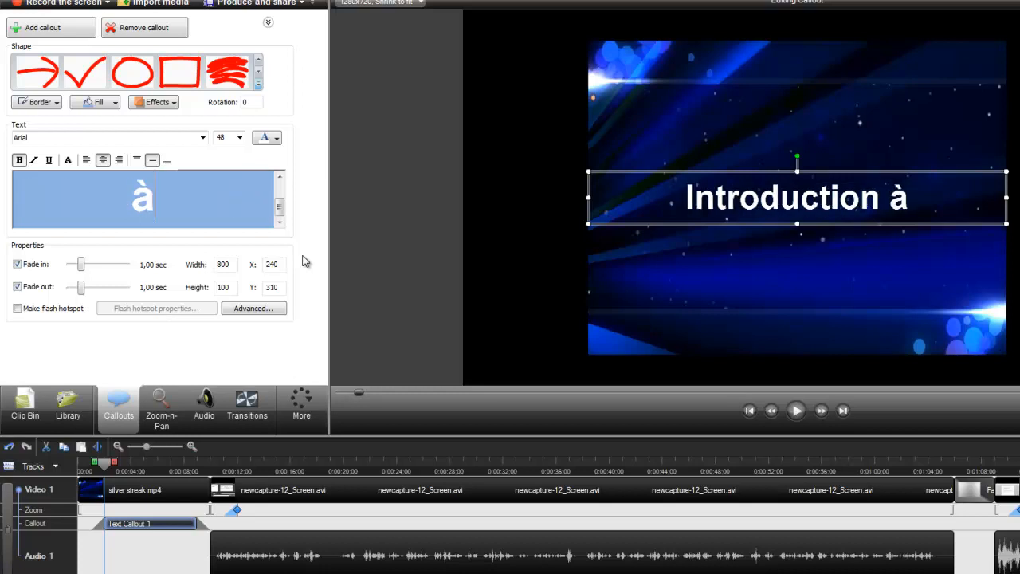
text(WORD)
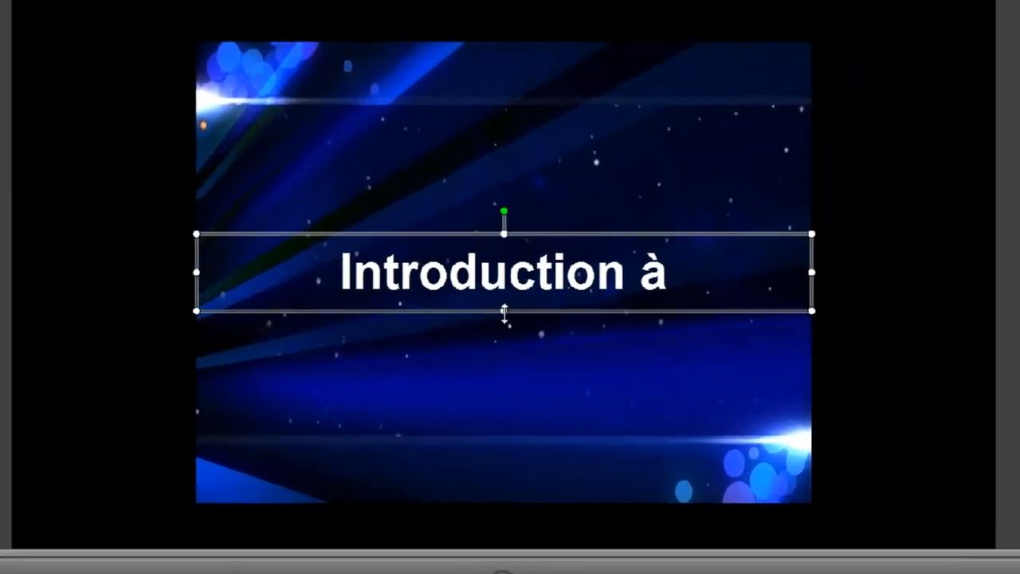
drag(504, 311, 504, 405)
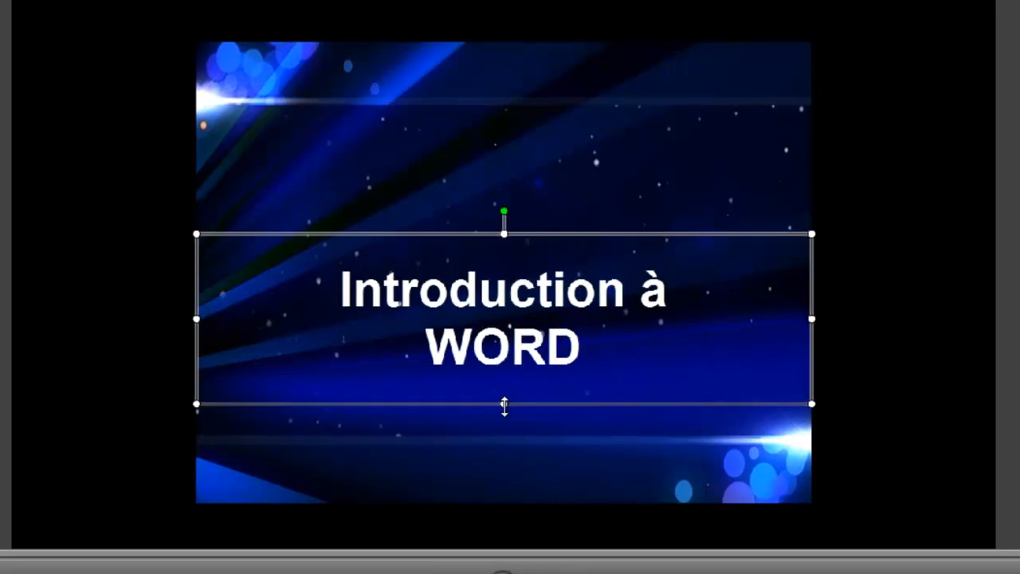